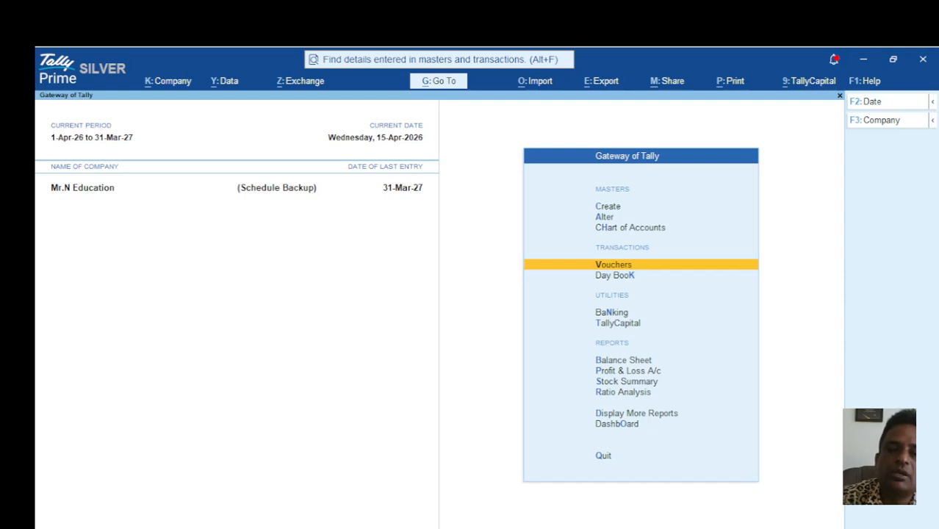
Step: Open voucher entry and look through the available voucher types down to Stock Journal, leaving the voucher type unchanged
key("Return")
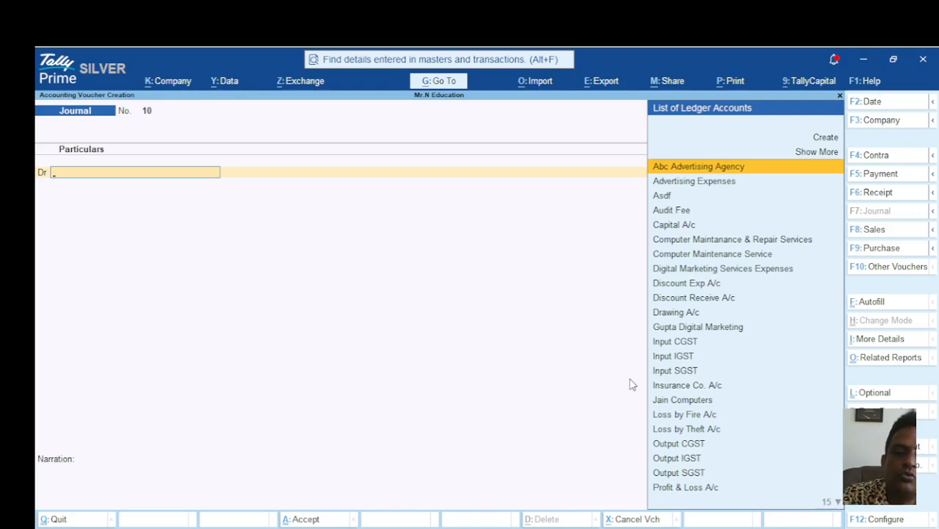
key("F10")
key("Down")
key("Down")
key("Down")
key("Down")
key("Down")
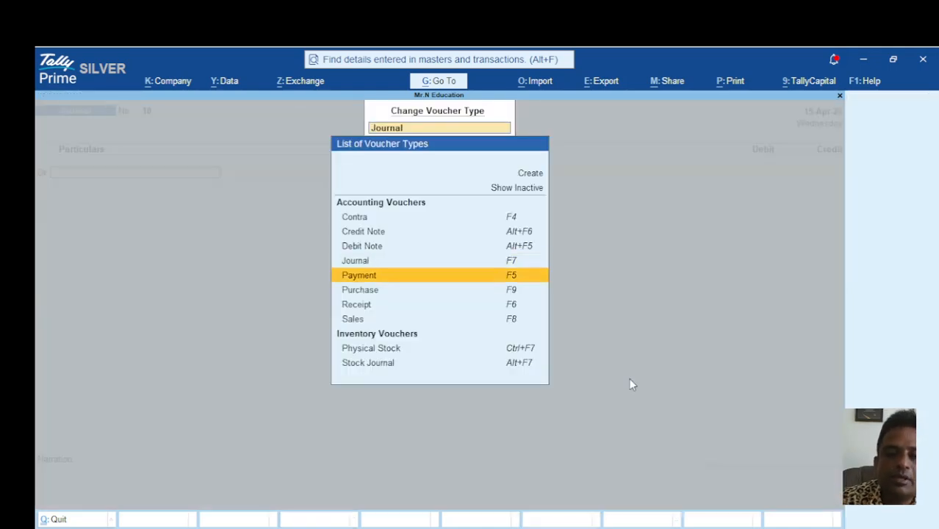
key("Down")
key("Down")
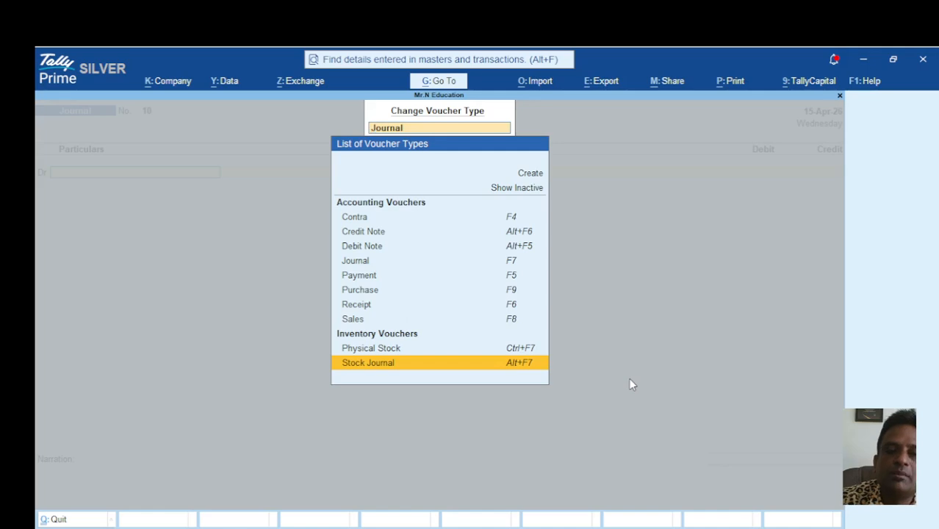
key("Escape")
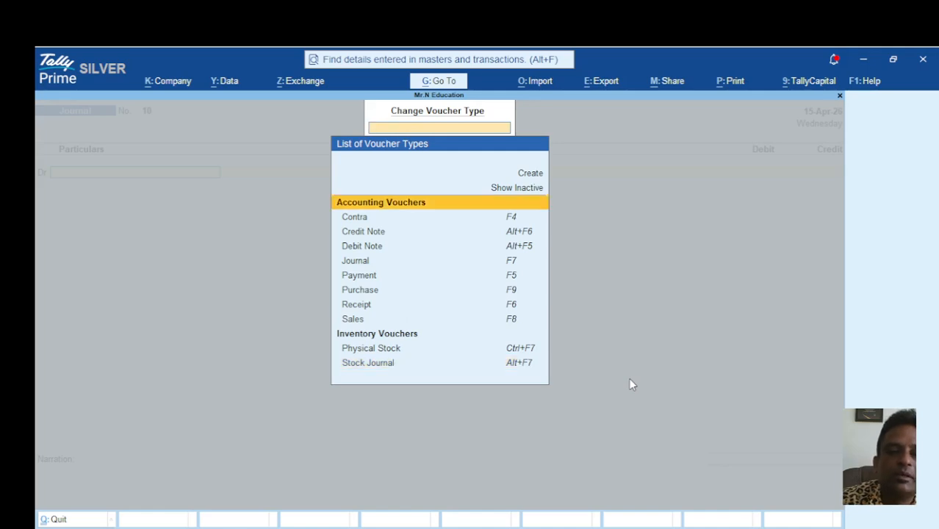
key("Escape")
Step: Open a blank Stock Journal voucher to view its source and destination sides, and quit it back to the Gateway of Tally
key("alt")
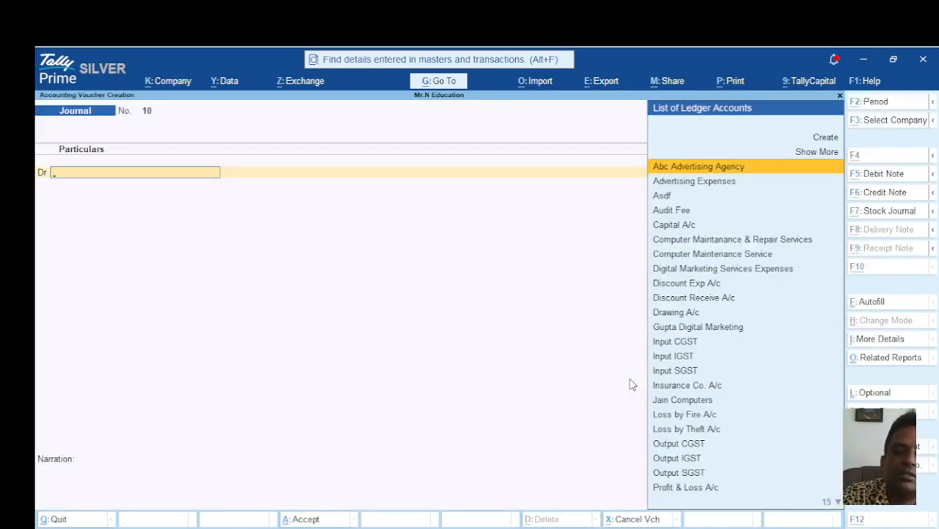
key("alt+F7")
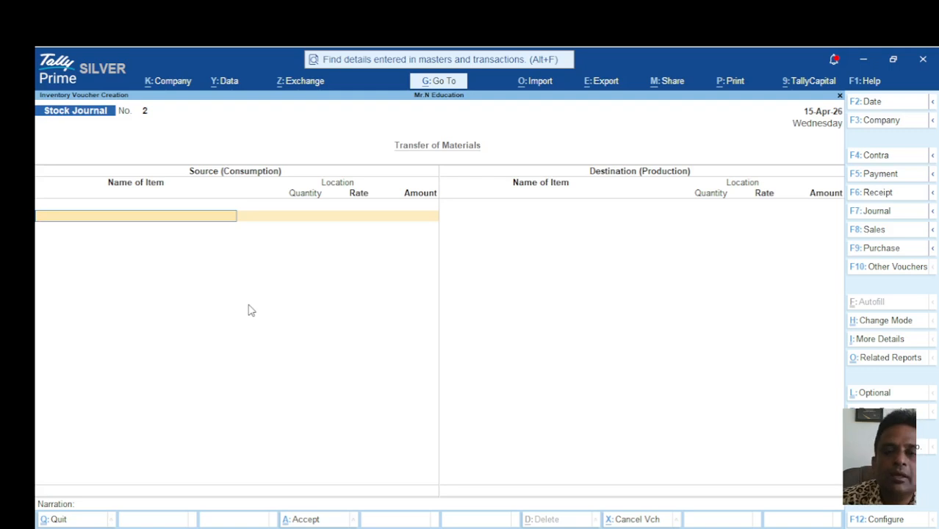
key("Escape")
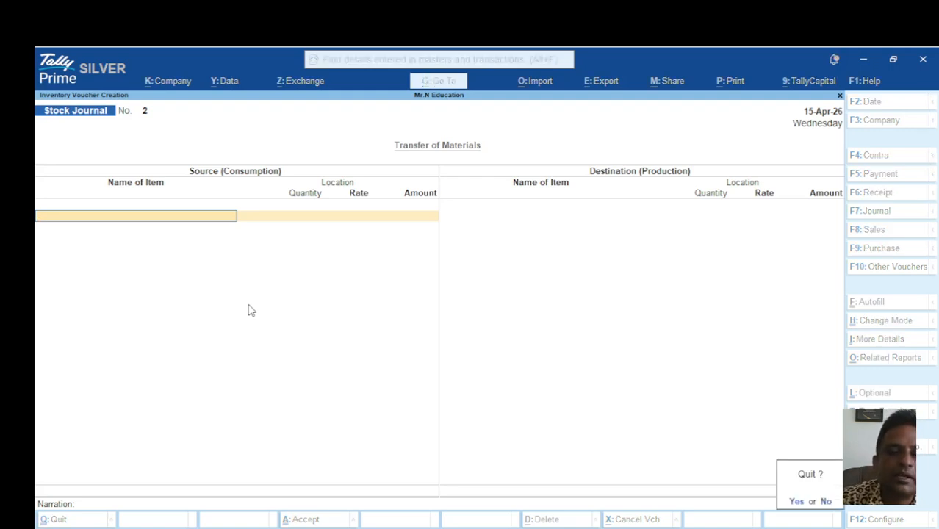
key("Return")
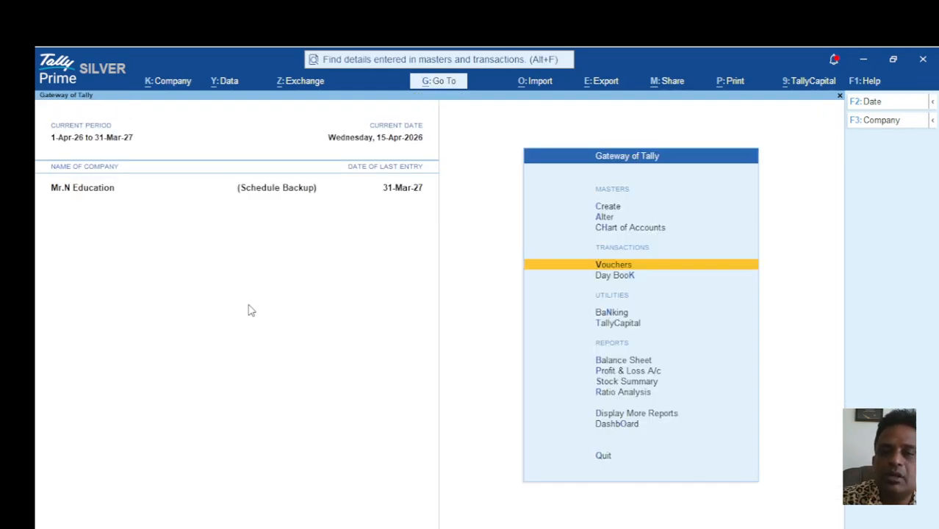
Step: Open the blank Location creation form from the inventory masters to view its fields, and quit it without creating a location
key("Up")
key("Up")
key("Up")
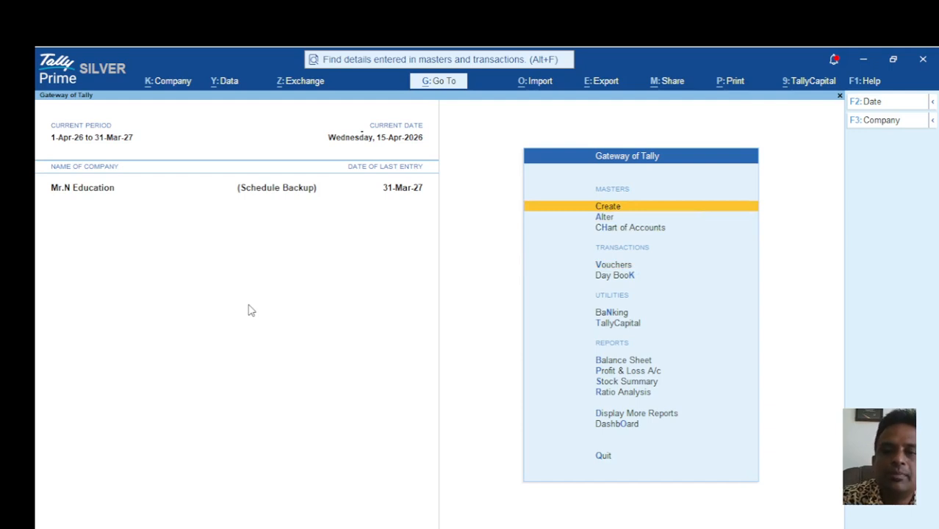
key("Return")
key("Down")
key("Down")
key("Down")
key("Down")
key("Down")
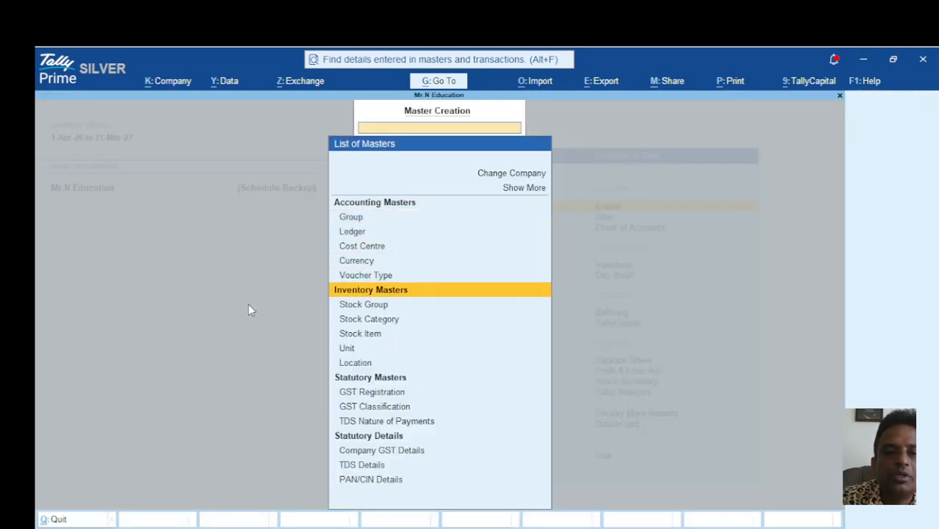
key("Down")
key("Down")
key("Down")
key("Down")
key("Down")
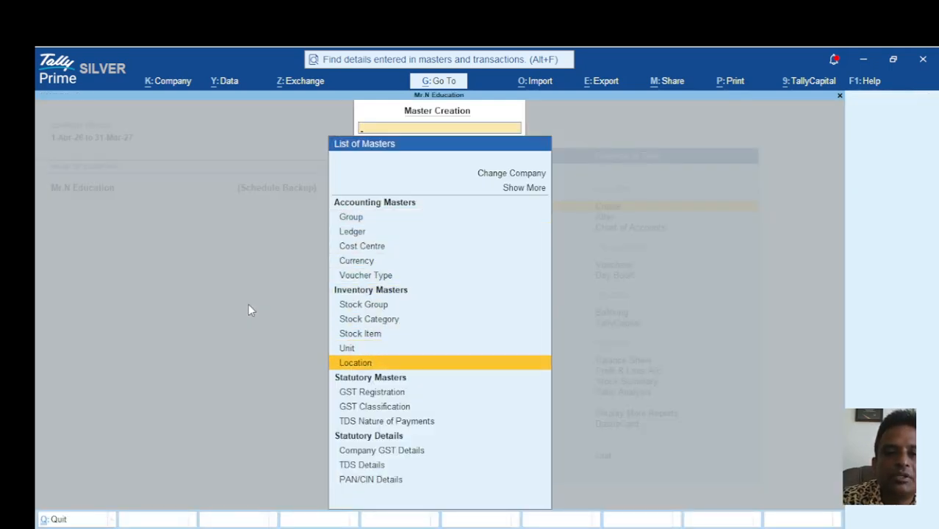
key("Return")
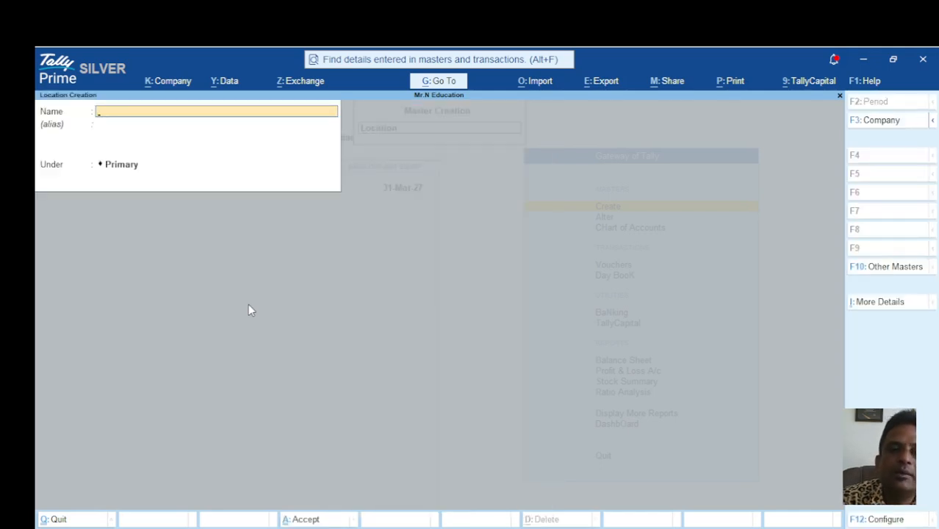
key("Escape")
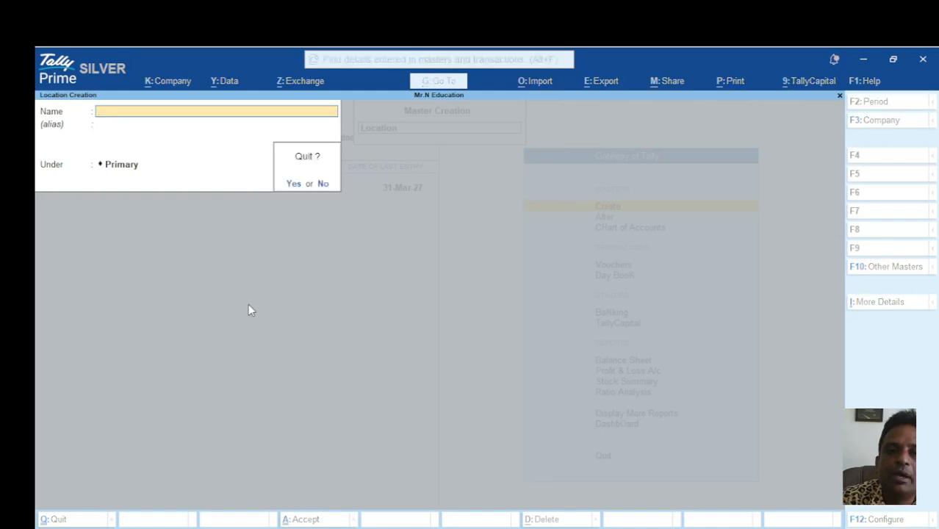
key("y")
key("Escape")
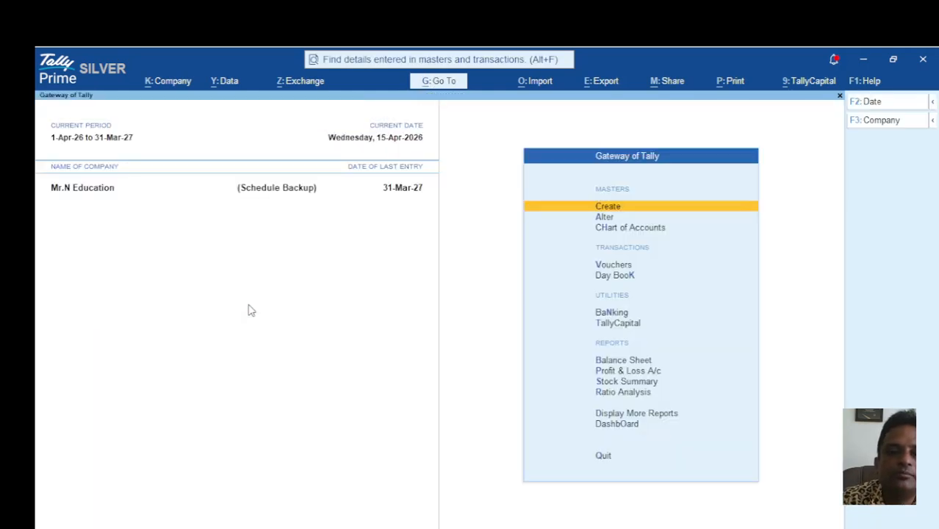
Step: Open the list of existing locations for alteration
key("Down")
key("Return")
key("Down")
key("Down")
key("Down")
key("Down")
key("Down")
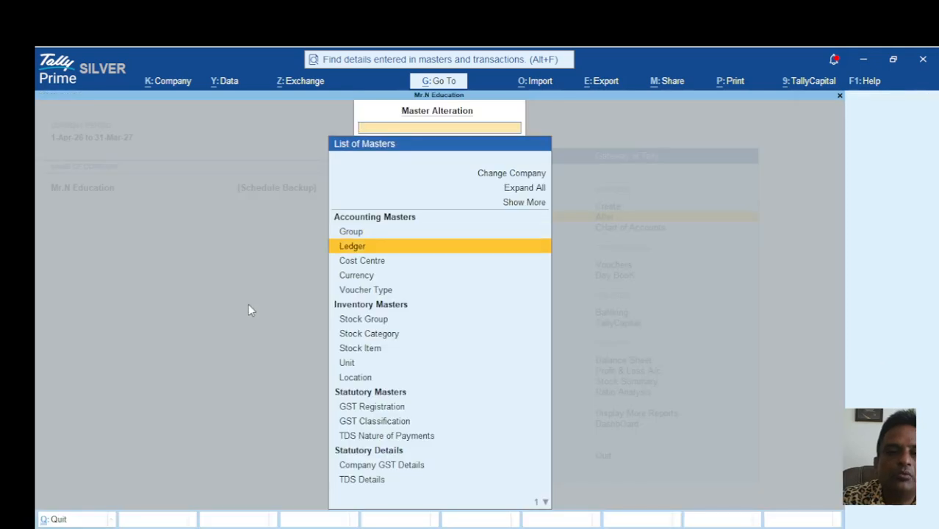
key("Down")
key("Down")
key("Down")
key("Down")
key("Down")
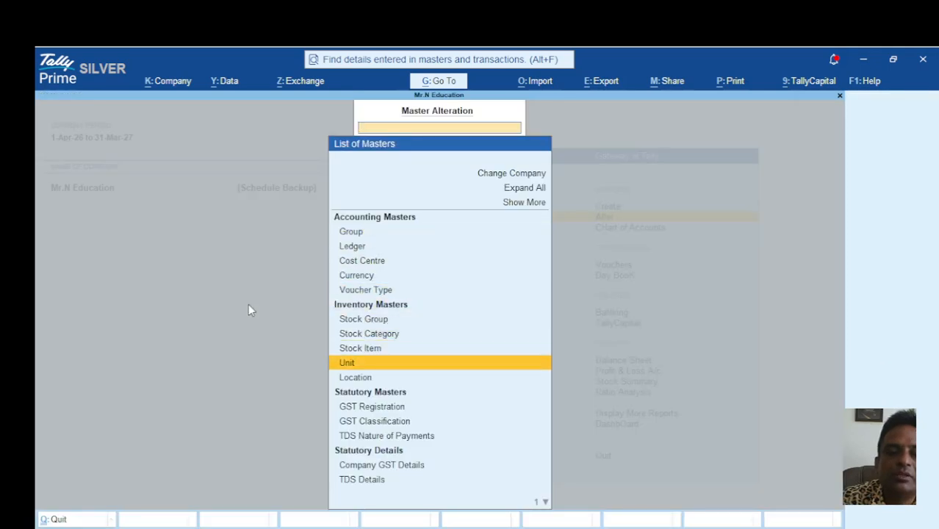
key("Return")
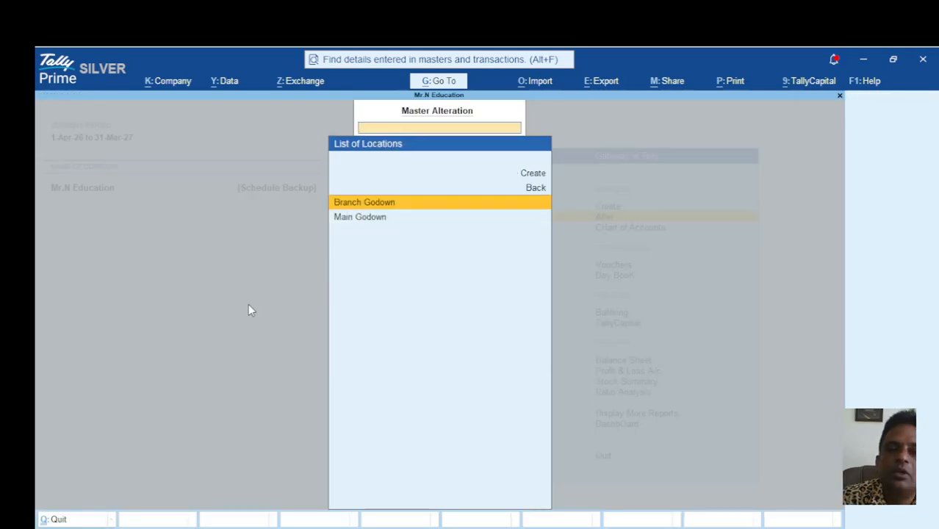
Step: Review the Main Godown location's name, alias and parent, and accept the form without changes
key("Down")
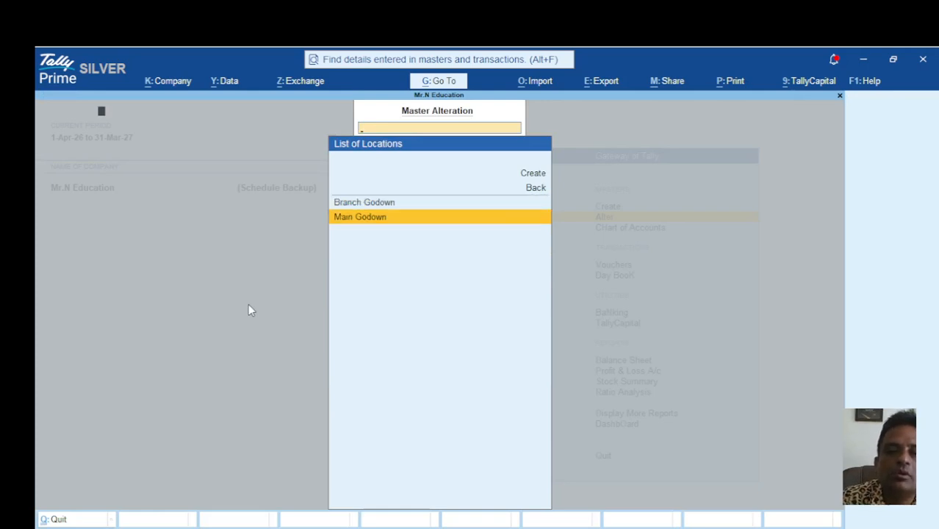
key("Return")
key("Return")
key("Return")
key("Return")
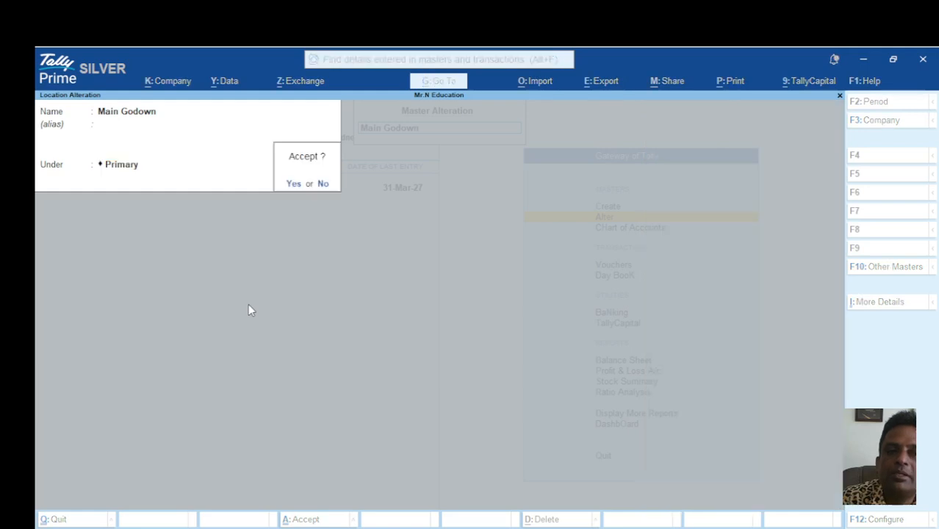
key("Return")
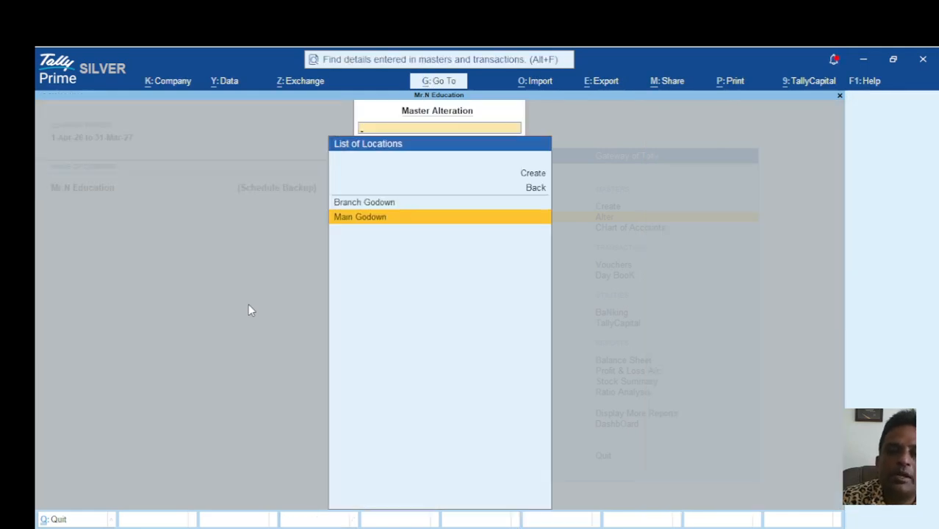
Step: Review the Branch Godown location's name, alias and parent, and accept the form without changes
key("Up")
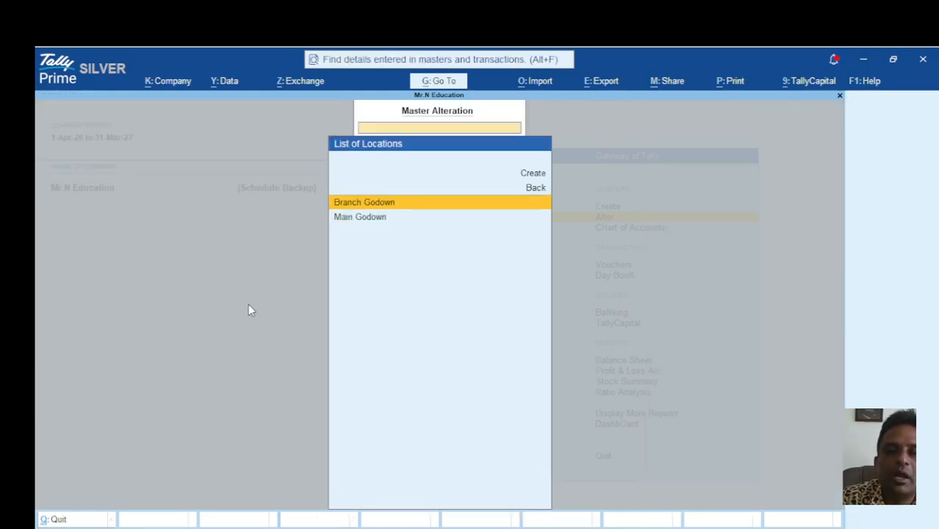
key("Return")
key("Return")
key("Return")
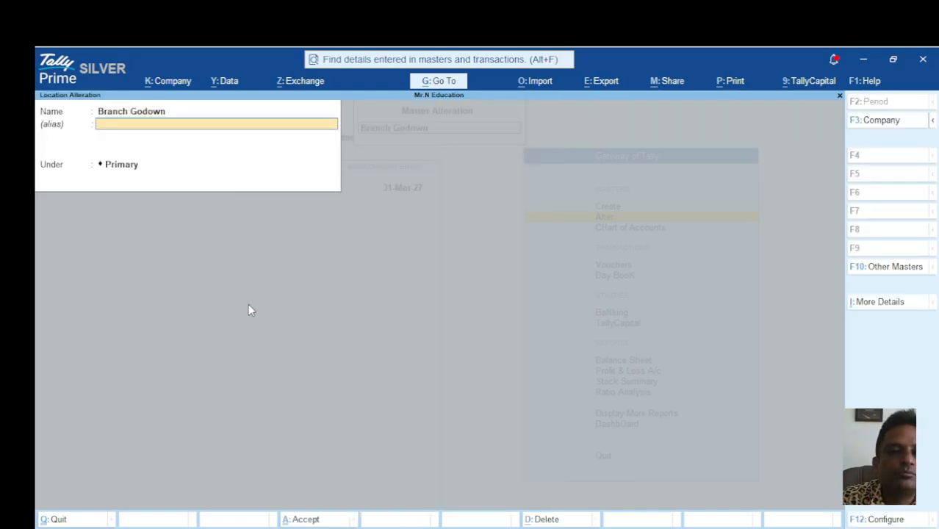
key("Return")
key("Return")
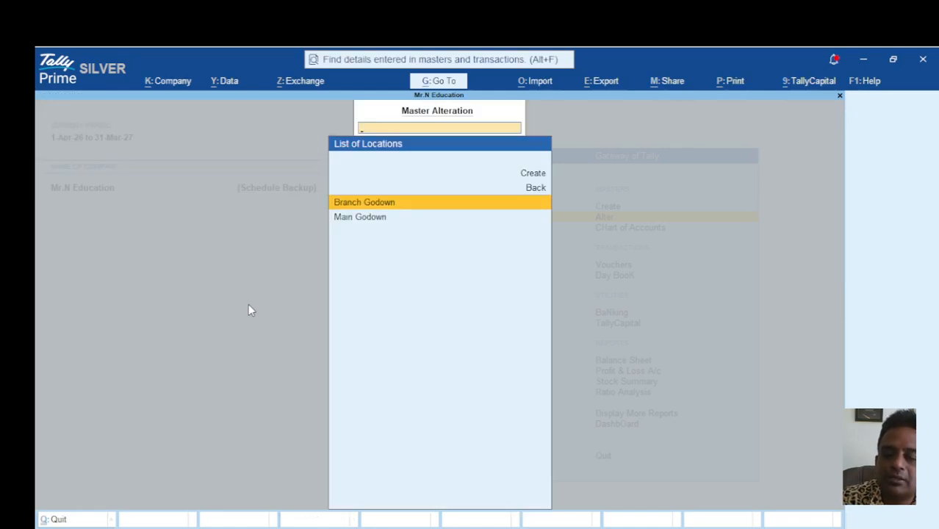
Step: View the new-location form reached from the list of locations, and quit it back to the Gateway of Tally
key("Up")
key("Up")
key("Return")
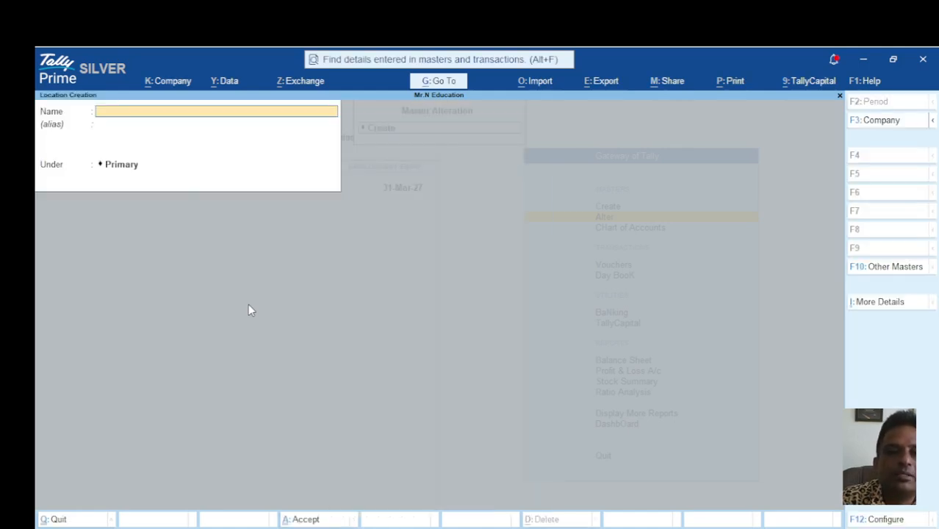
key("Escape")
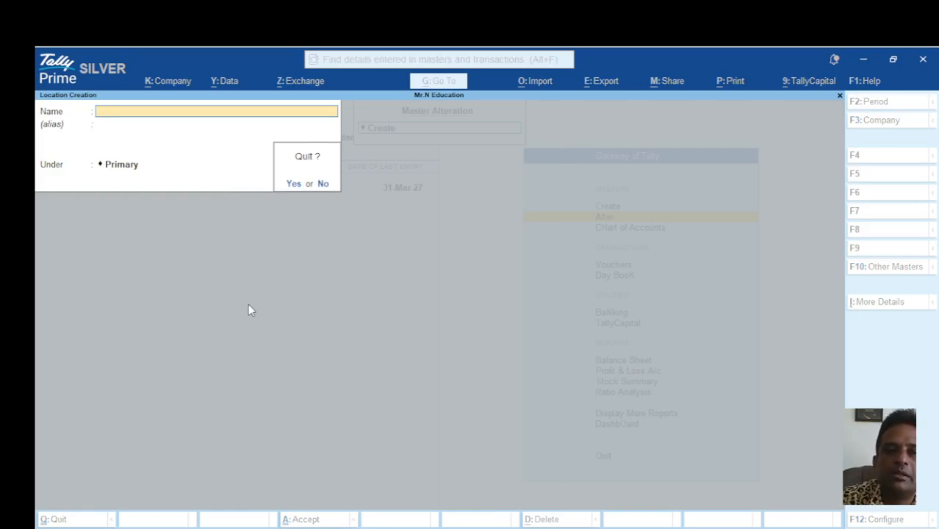
key("Return")
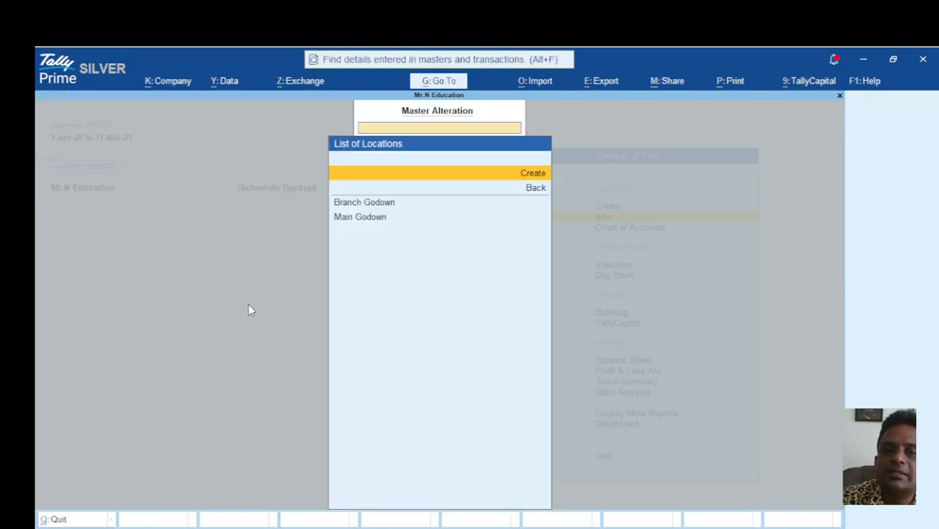
key("Escape")
key("Escape")
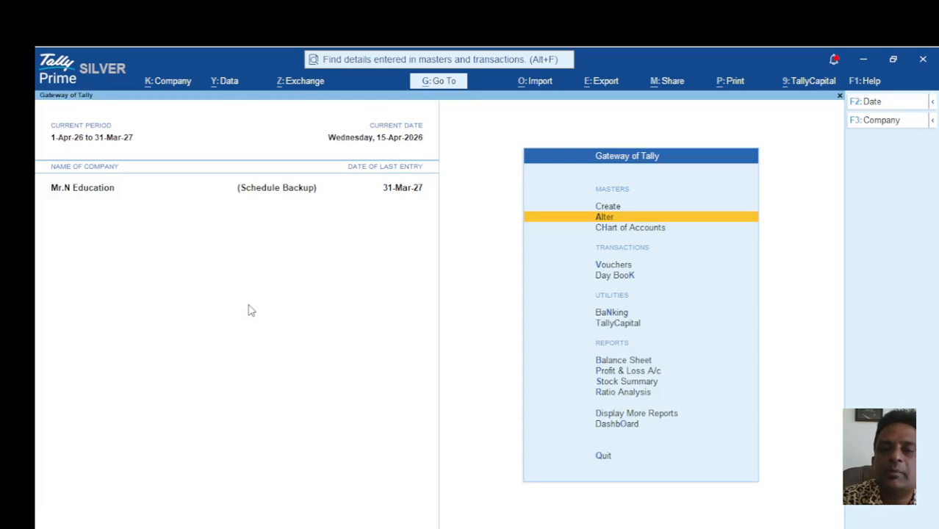
Step: Open the Day Book among the additional accounting reports
key("Down")
key("Down")
key("Down")
key("Down")
key("Down")
key("Down")
key("Down")
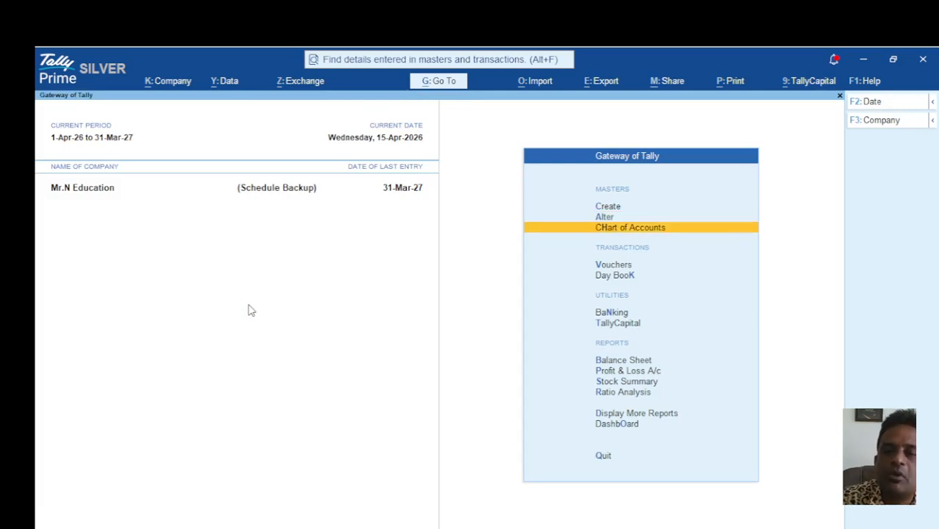
key("Down")
key("Down")
key("Down")
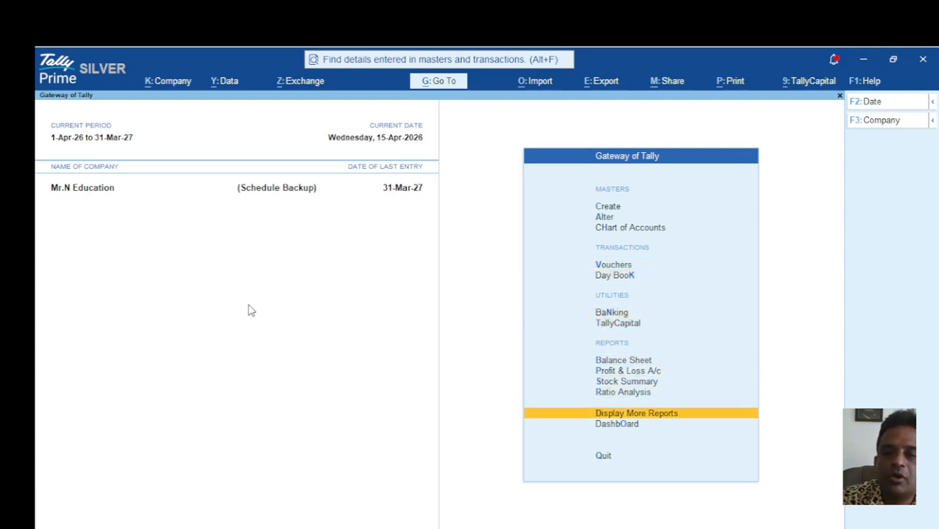
key("Return")
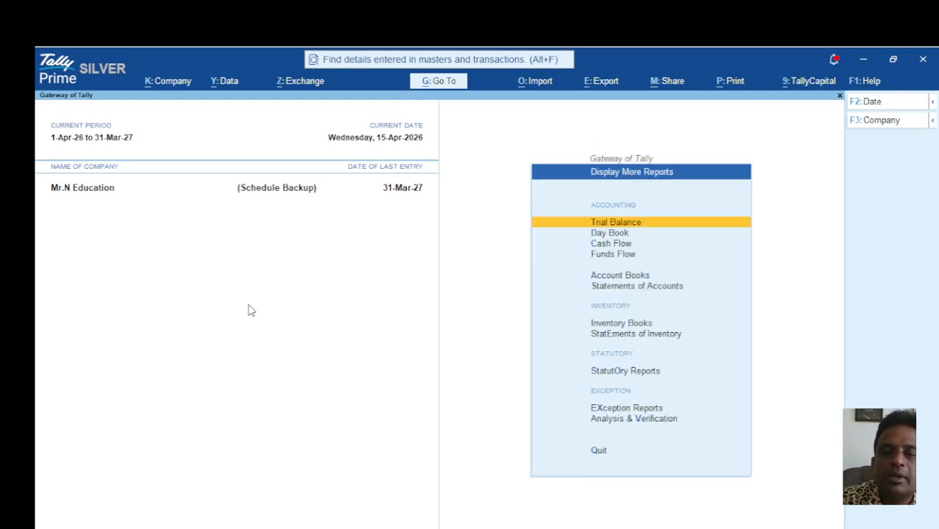
key("Down")
key("Return")
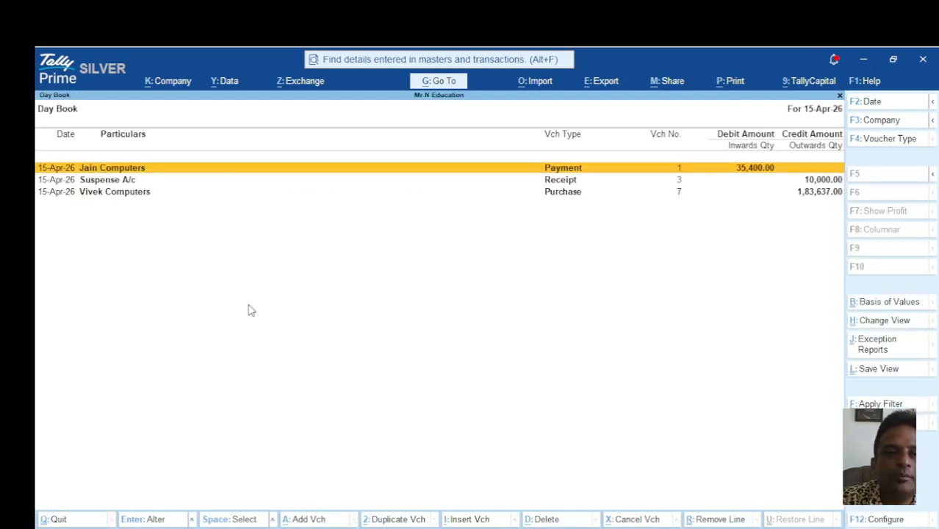
Step: Open the Vivek Computers purchase voucher dated 15-Apr-26 and go through its header fields to the party account name
key("Down")
key("Down")
key("Return")
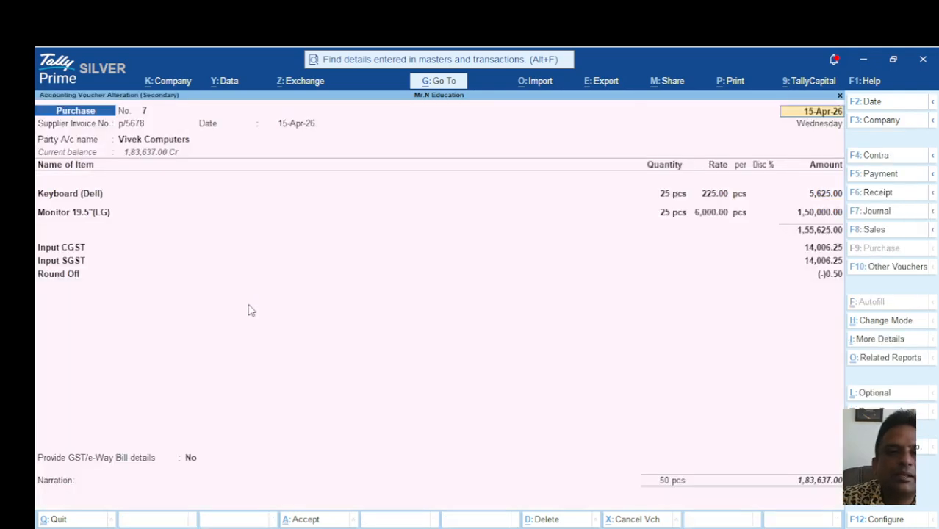
key("Return")
key("Return")
key("Return")
key("Return")
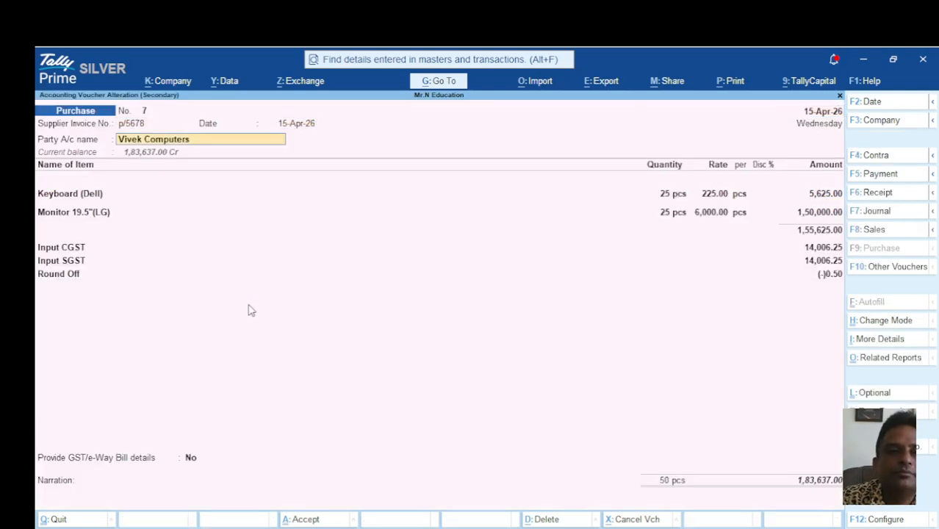
Step: Go through the supplier's party details up to the place of supply, and open the Keyboard (Dell) item allocations
key("Return")
key("Return")
key("Return")
key("Return")
key("Return")
key("Return")
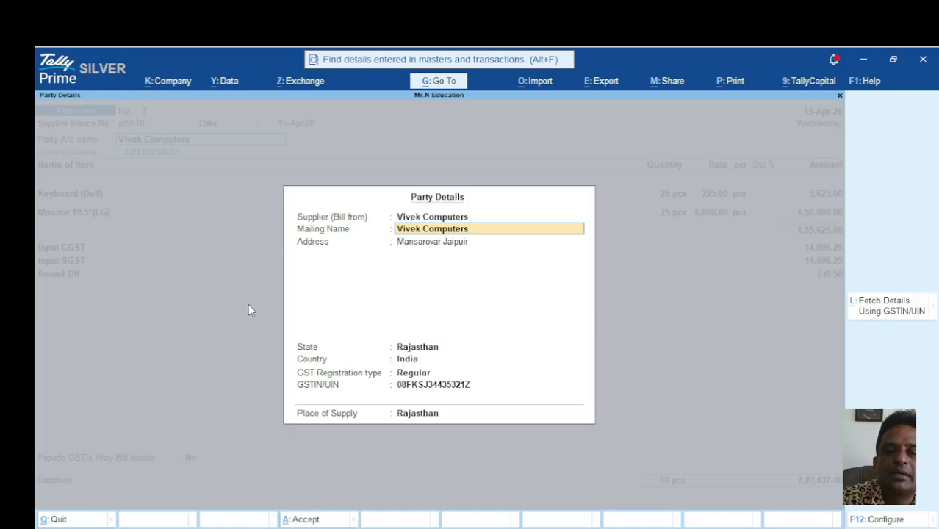
key("Return")
key("Return")
key("Return")
key("Return")
key("Return")
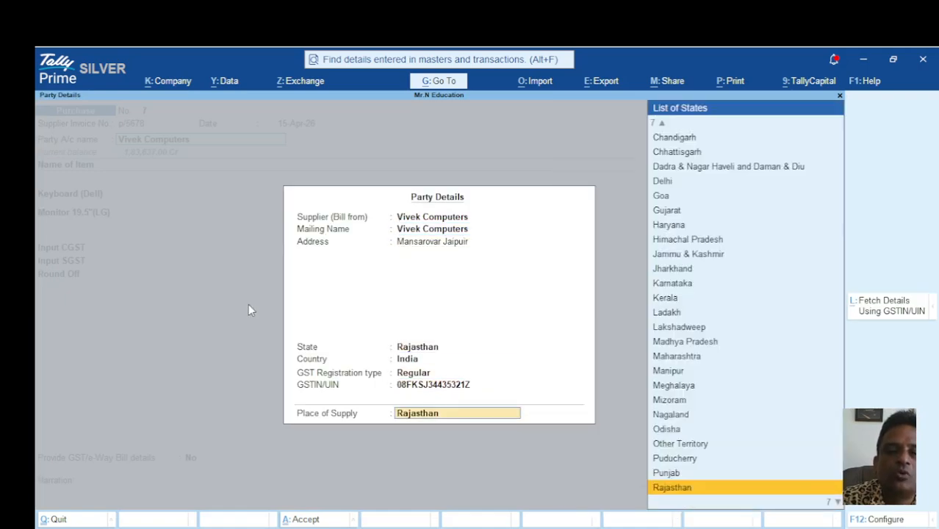
key("Return")
key("Return")
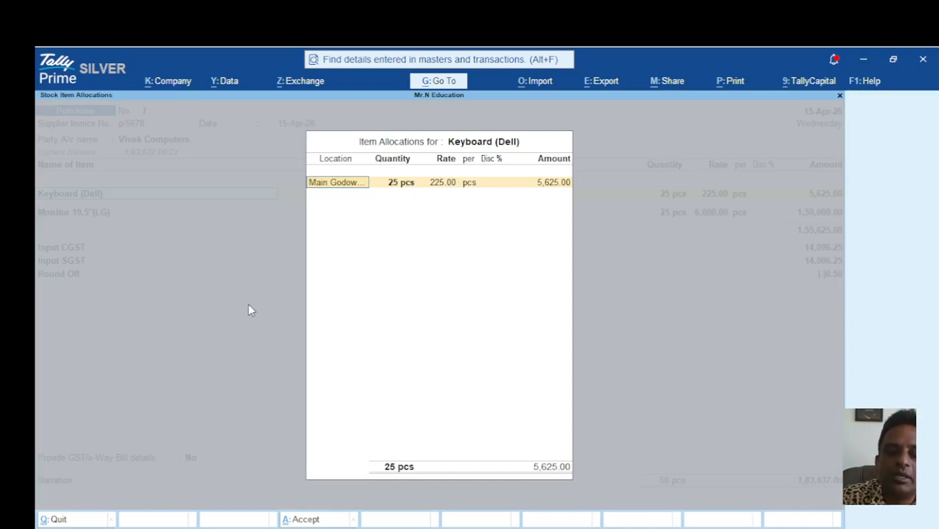
Step: Change the location in the Keyboard (Dell) item allocations to Branch Godown
type("Ma")
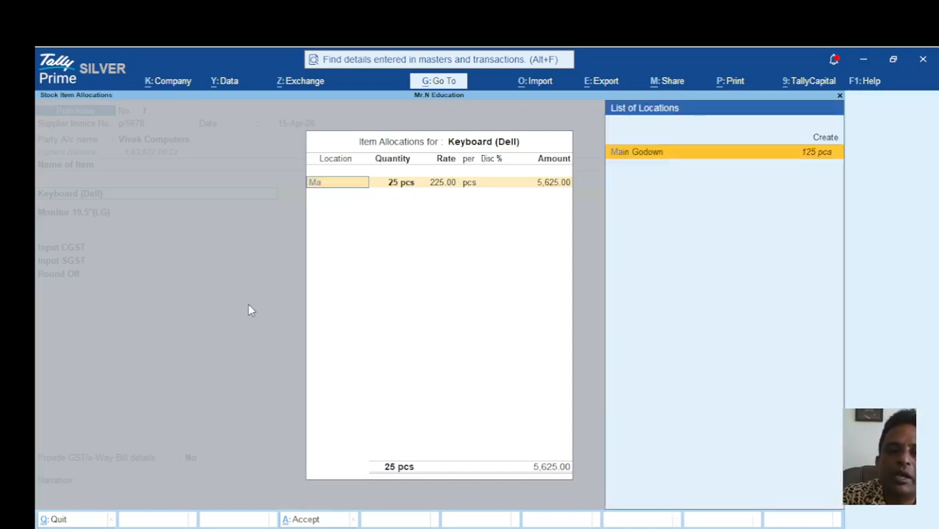
type("i")
key("BackSpace")
key("BackSpace")
key("BackSpace")
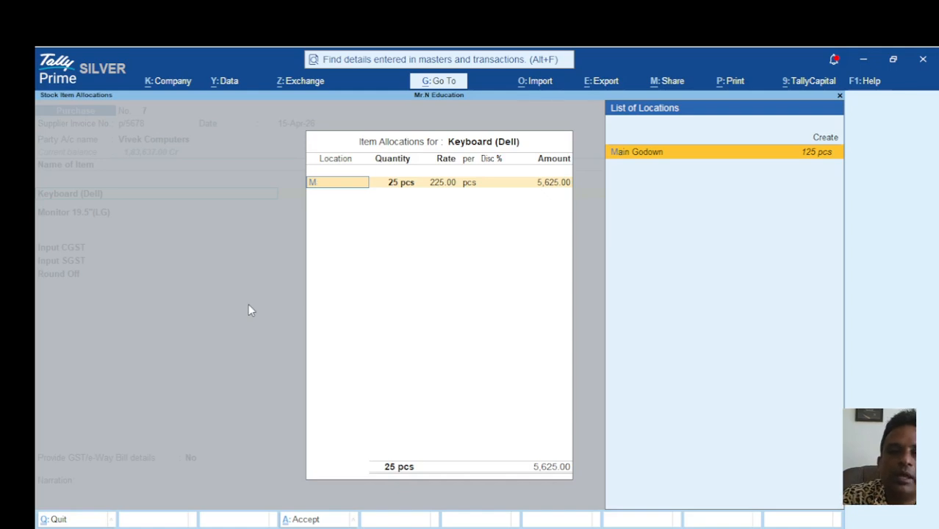
key("Down")
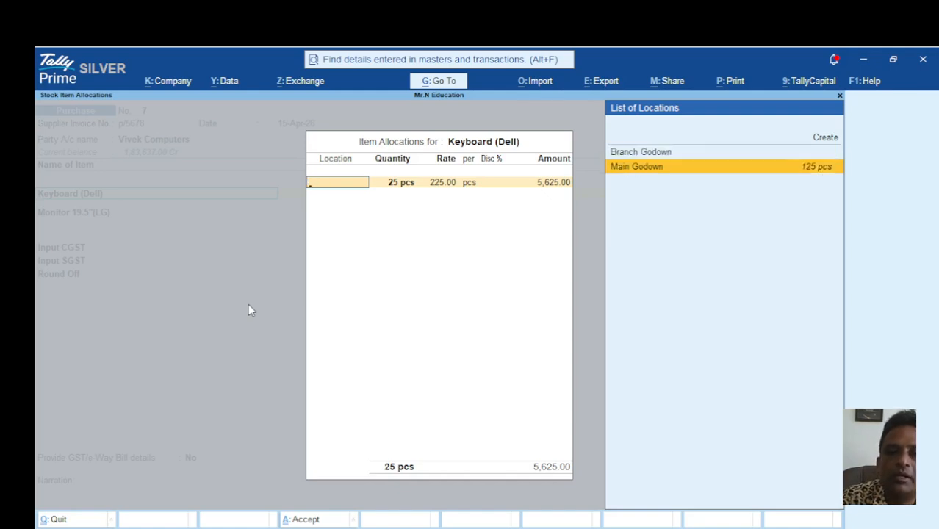
key("Up")
key("Return")
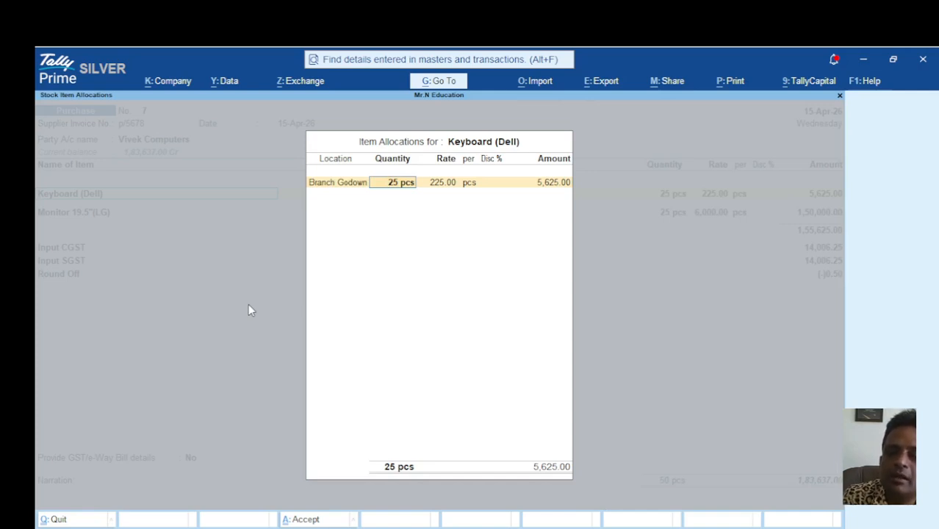
Step: Set the Keyboard (Dell) allocation's location to Main Godown and keep its quantity, rate and amount
key("BackSpace")
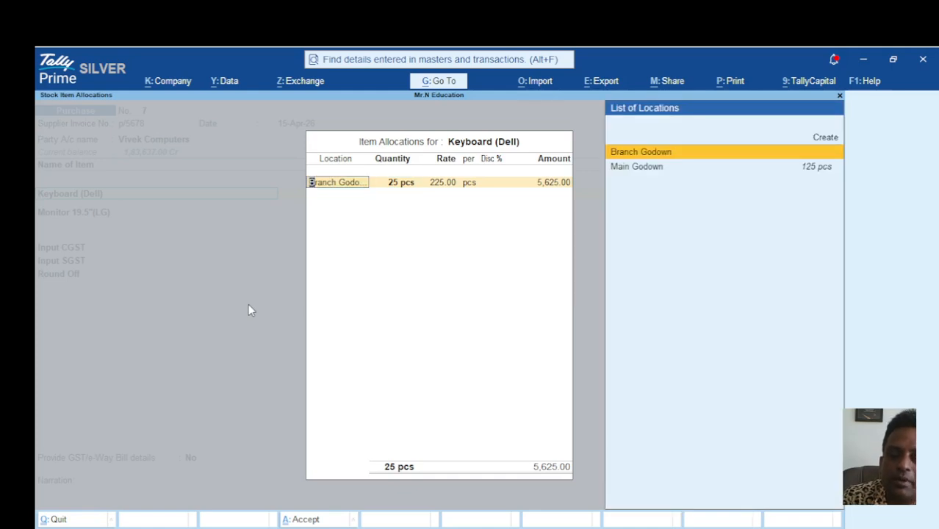
key("Down")
key("Return")
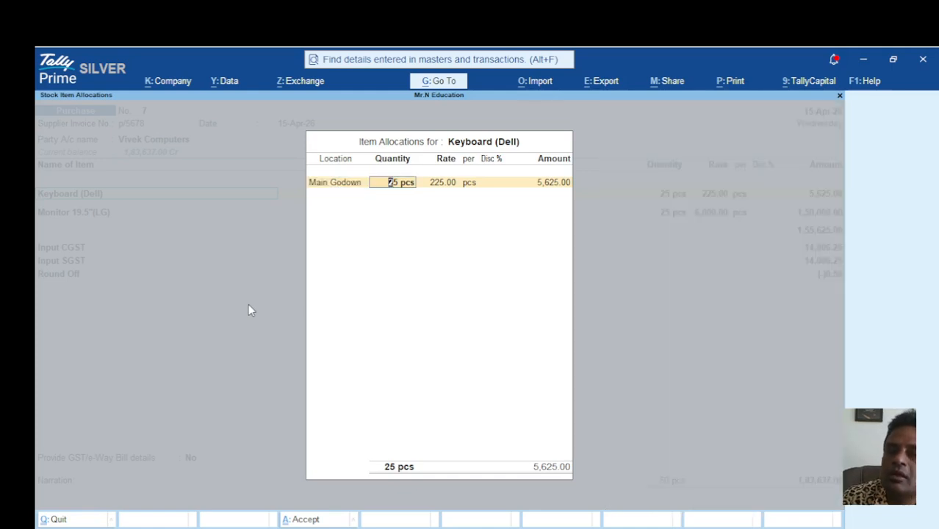
key("Return")
key("Return")
key("Return")
key("Return")
key("Return")
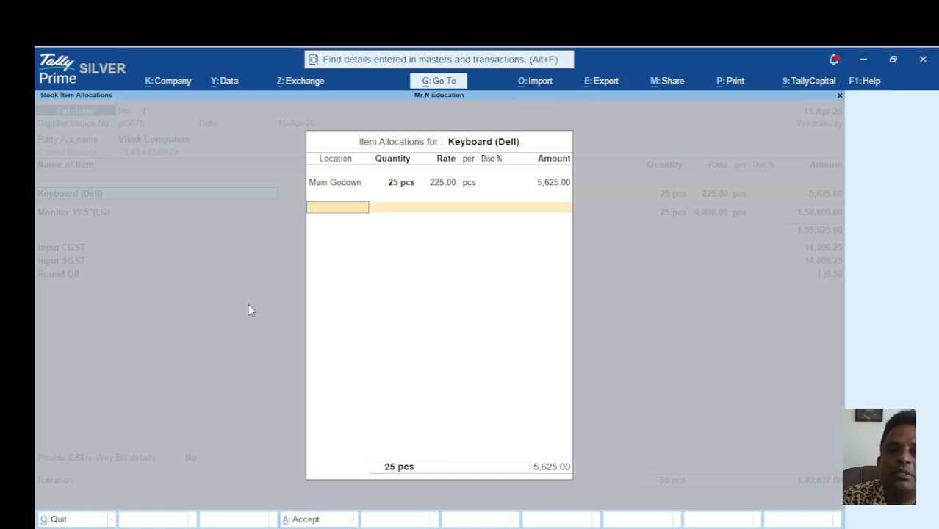
Step: Close the Keyboard (Dell) allocation, keep its Purchase@18% accounting details, and move on to the Monitor 19.5"(LG) allocation
key("Return")
key("Return")
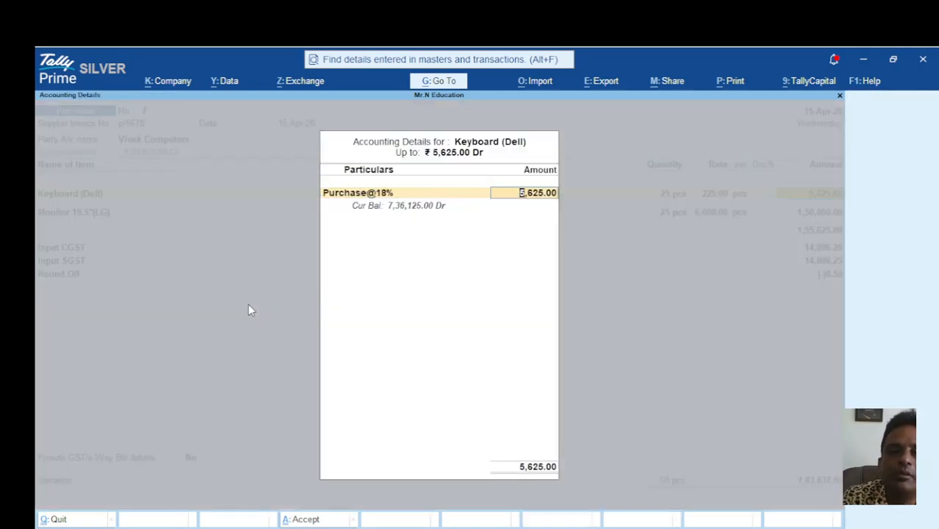
key("Return")
key("Return")
key("Return")
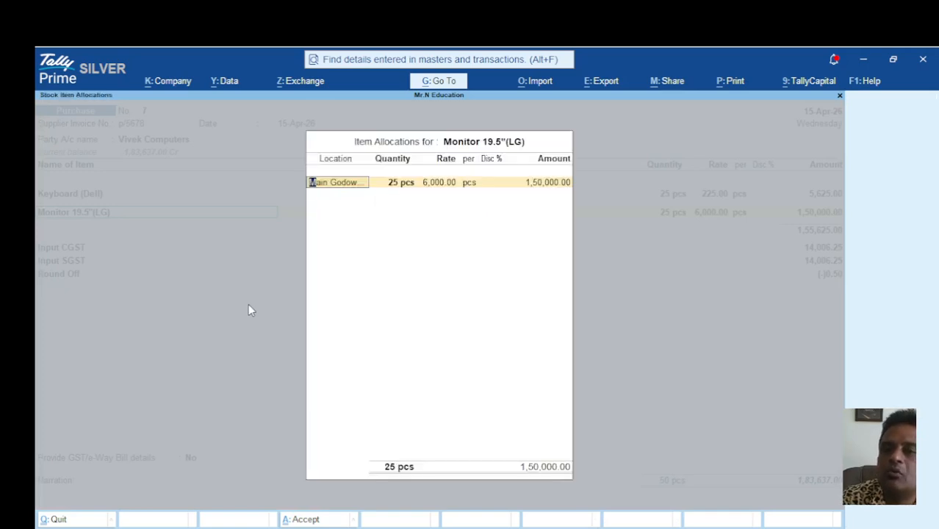
Step: Go through the Monitor 19.5"(LG) allocation's location, quantity, rate and amount without changing them
key("Return")
key("Return")
key("Return")
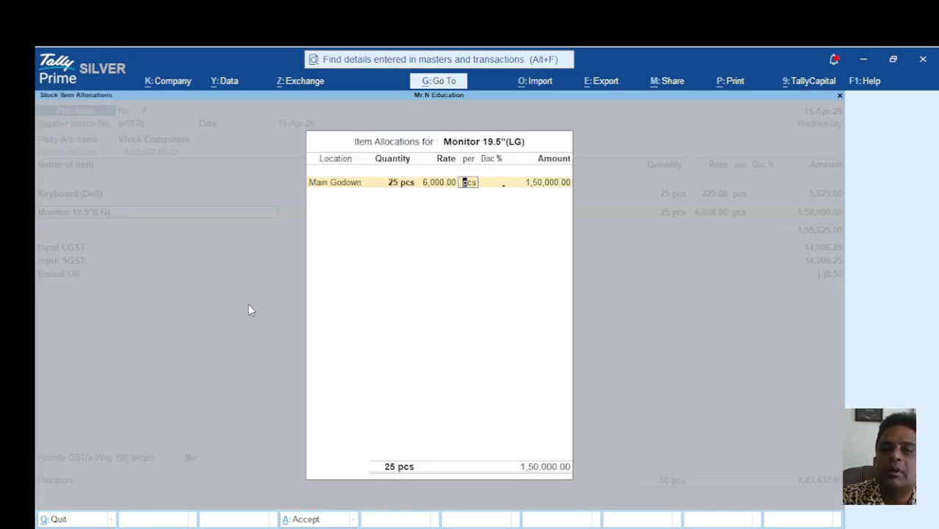
key("Return")
key("Return")
key("Return")
key("Return")
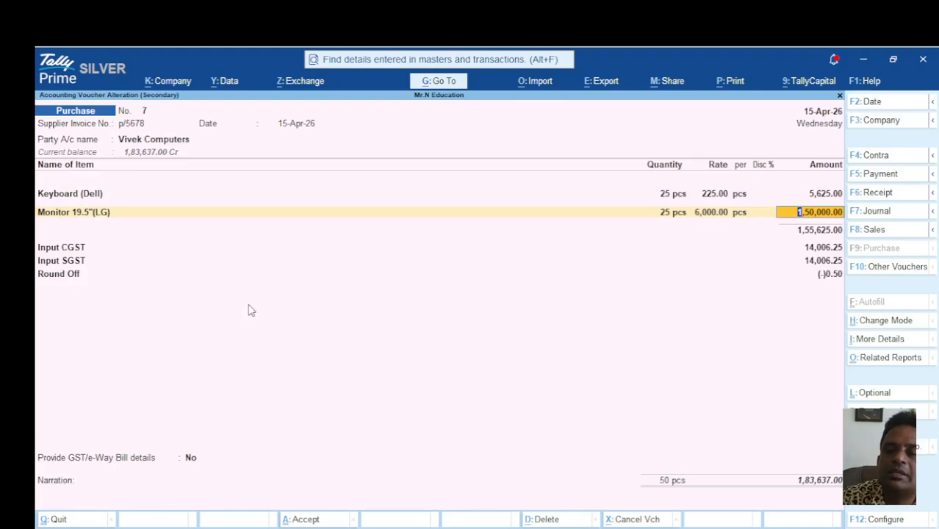
Step: Go through the monitor's accounting details and the Input CGST, Input SGST and Round Off ledger lines
key("Return")
key("Return")
key("Return")
key("Return")
key("Return")
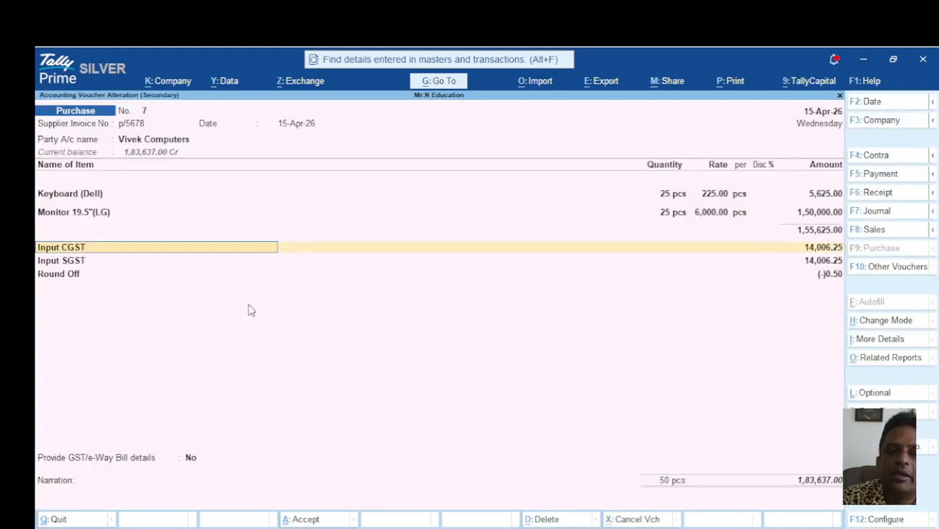
key("Return")
key("Return")
key("Return")
key("Return")
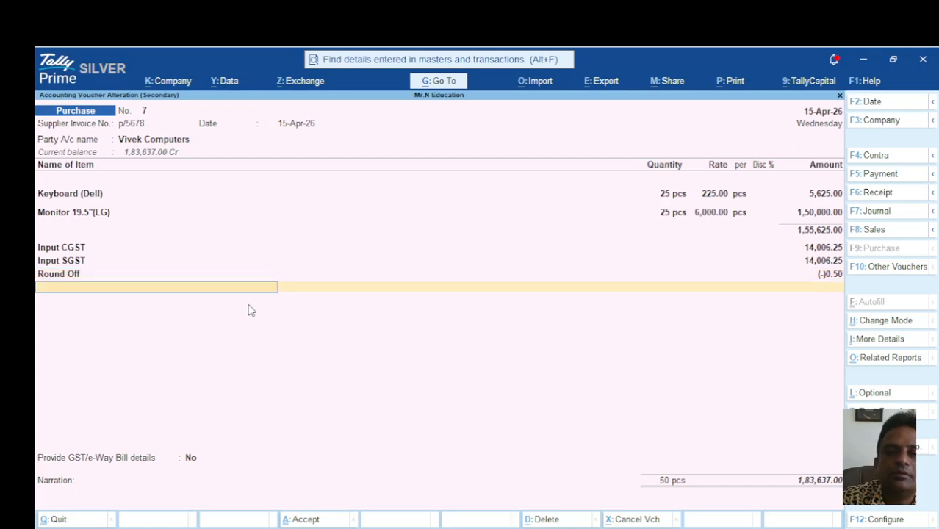
Step: Keep the Vivek Computers bill-wise details, leave the narration blank, and accept the purchase voucher
key("Return")
key("Return")
key("Return")
key("Return")
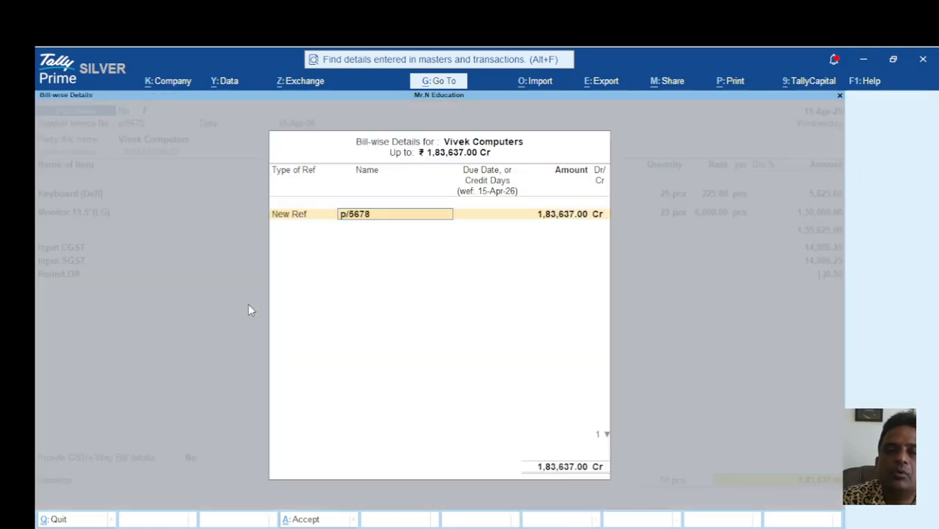
key("Return")
key("Return")
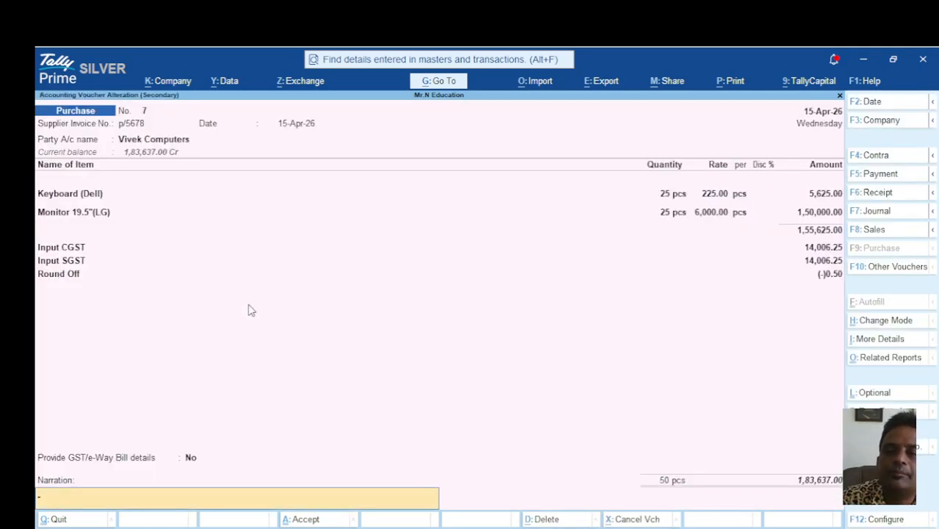
key("Return")
key("Return")
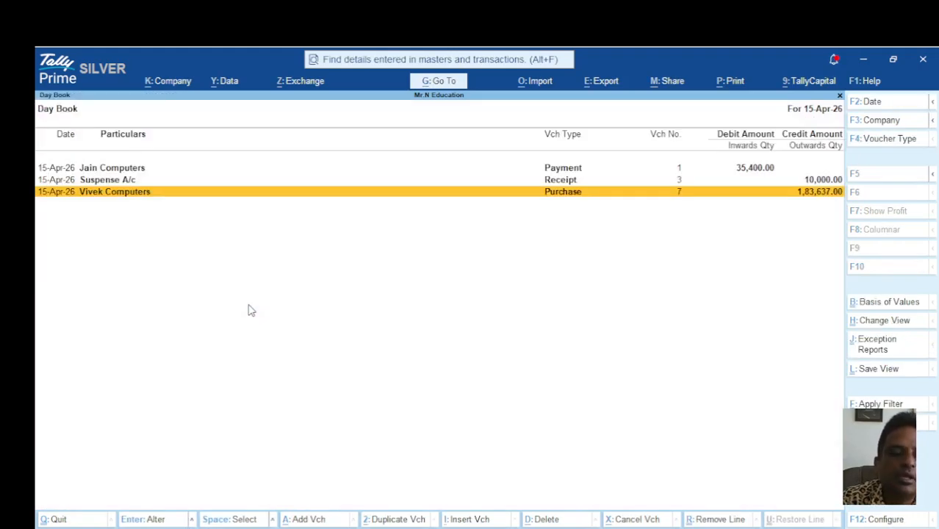
Step: Leave the Day Book for the Gateway of Tally and open voucher entry
key("Escape")
key("Escape")
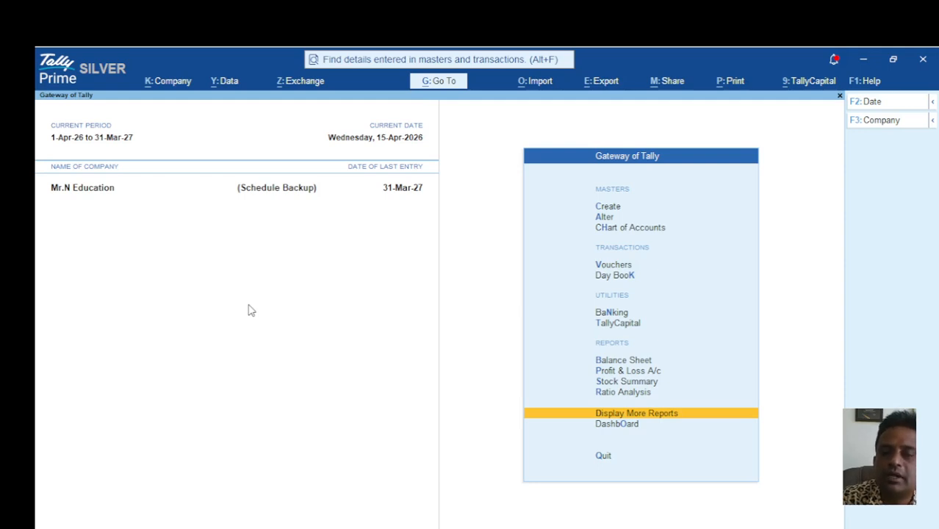
key("Up")
key("Up")
key("Up")
key("Up")
key("Up")
key("Up")
key("Up")
key("Up")
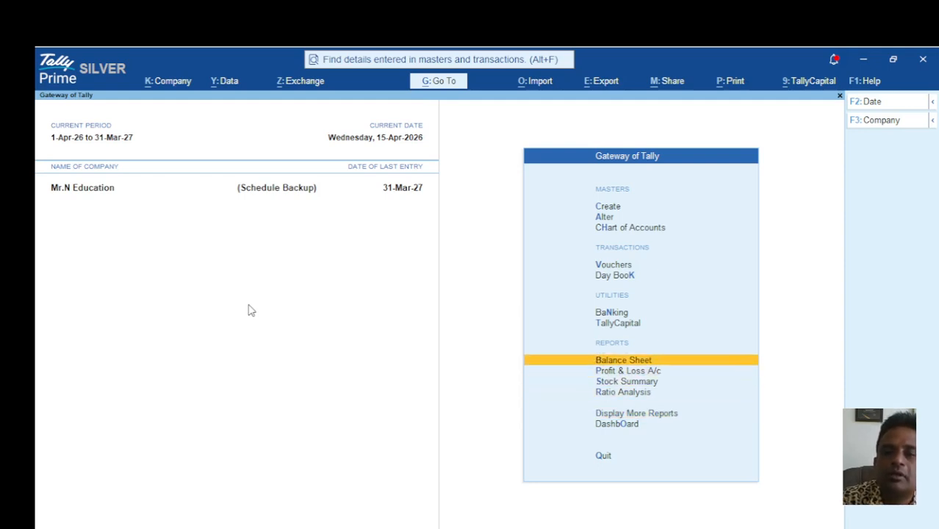
key("Return")
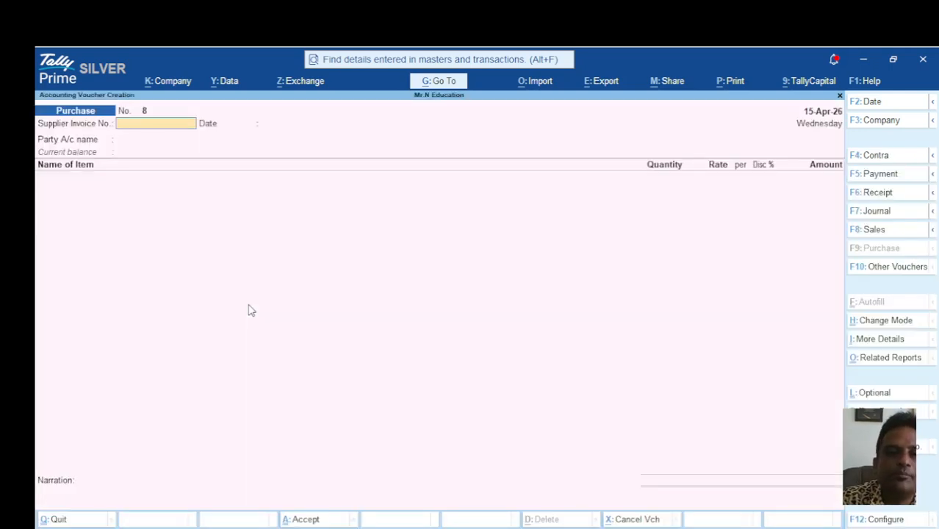
Step: Switch to a new Stock Journal voucher and set its date to 15-4
key("alt")
key("alt+F7")
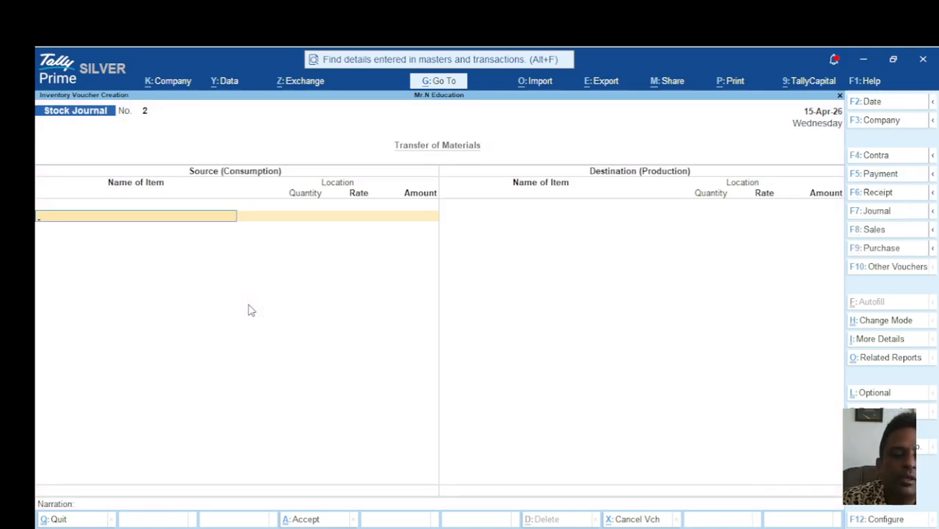
key("F2")
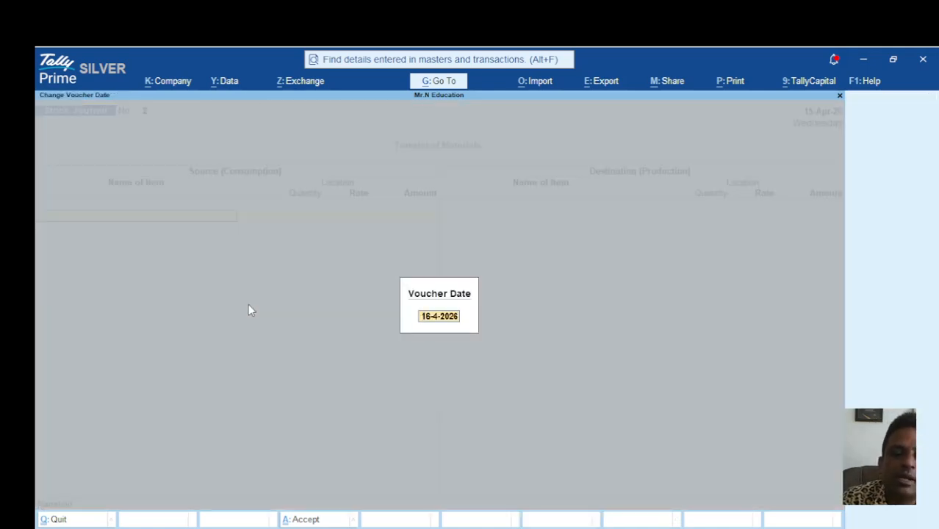
type("15-")
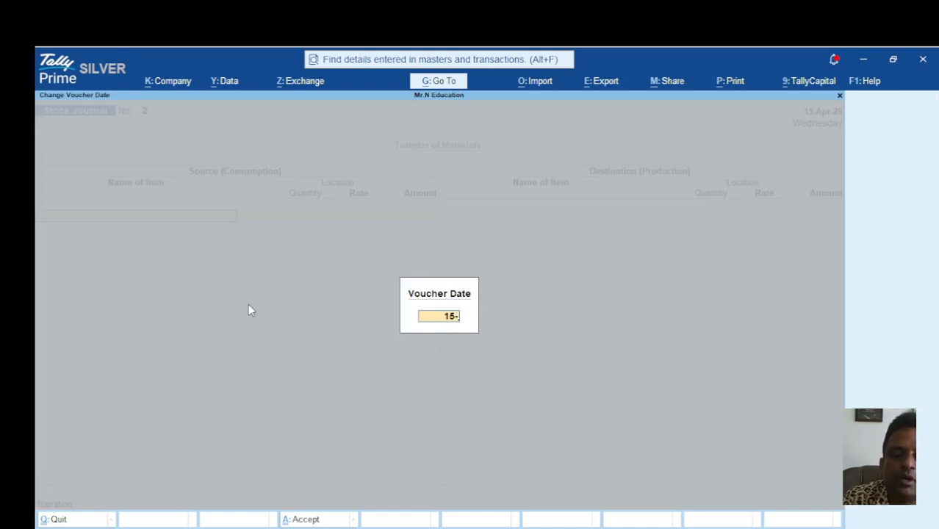
type("4")
key("Return")
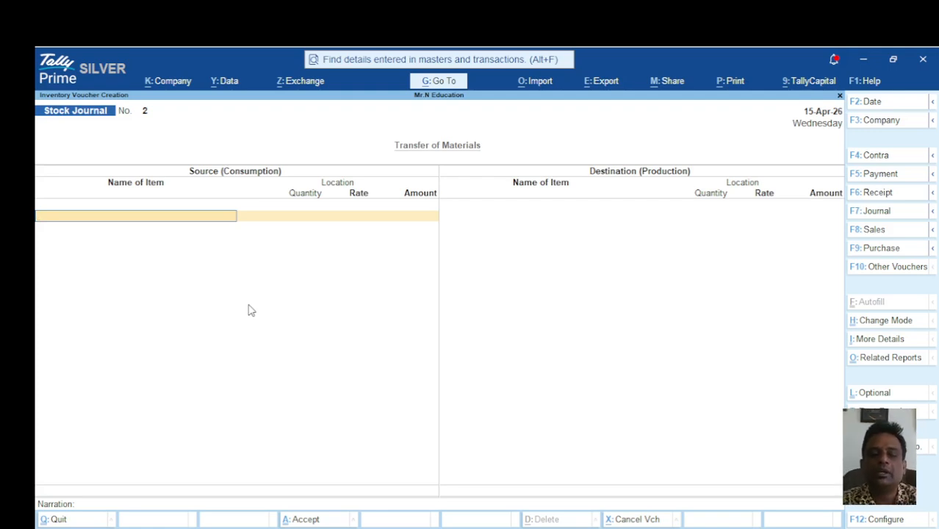
Step: Add Keyboard (Dell) as a source item from Main Godown, with 25 pcs at the default rate and no description
type("Ke")
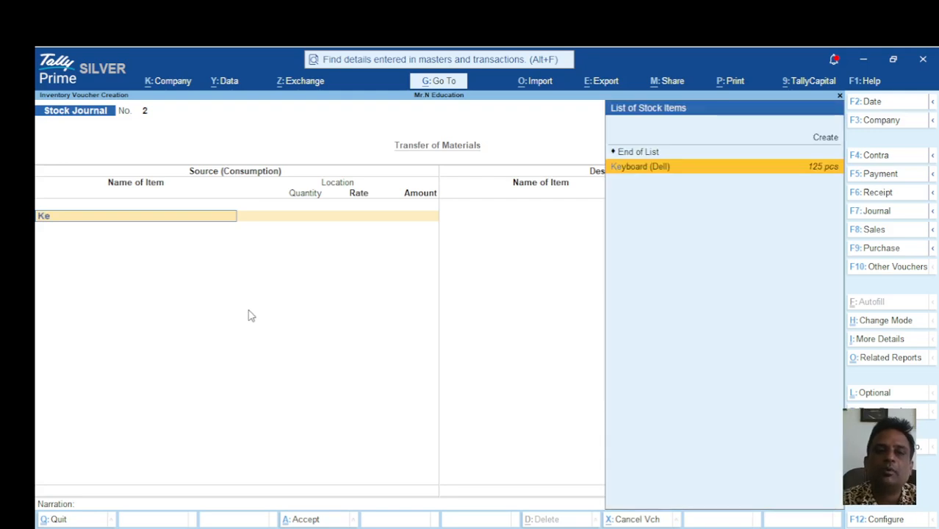
key("Return")
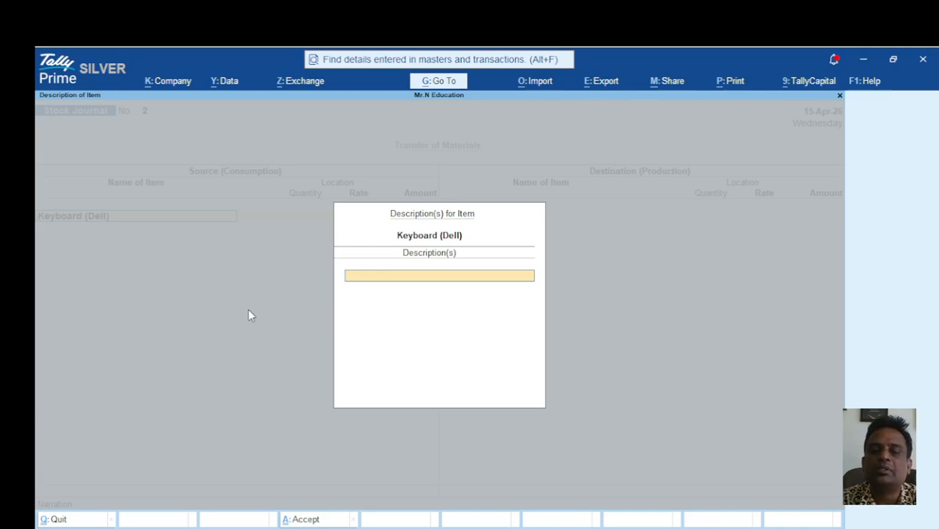
key("Return")
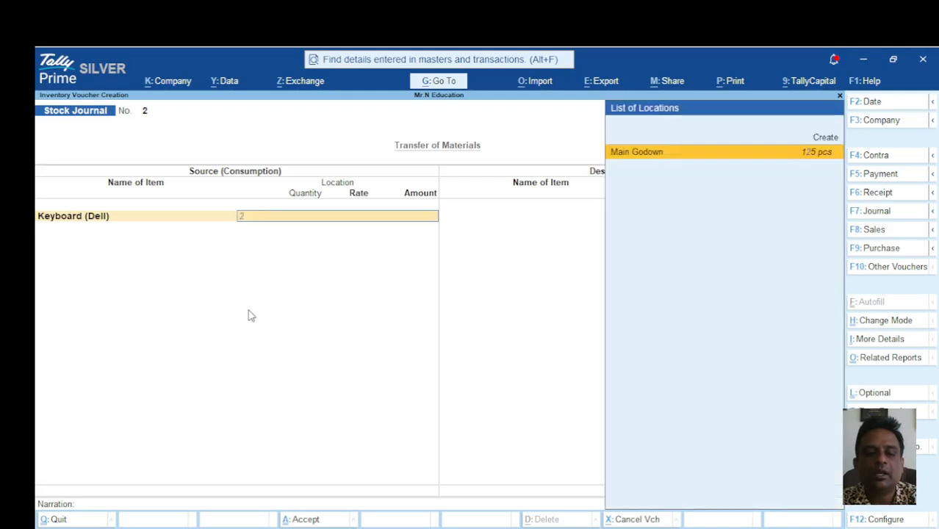
type("m")
key("Return")
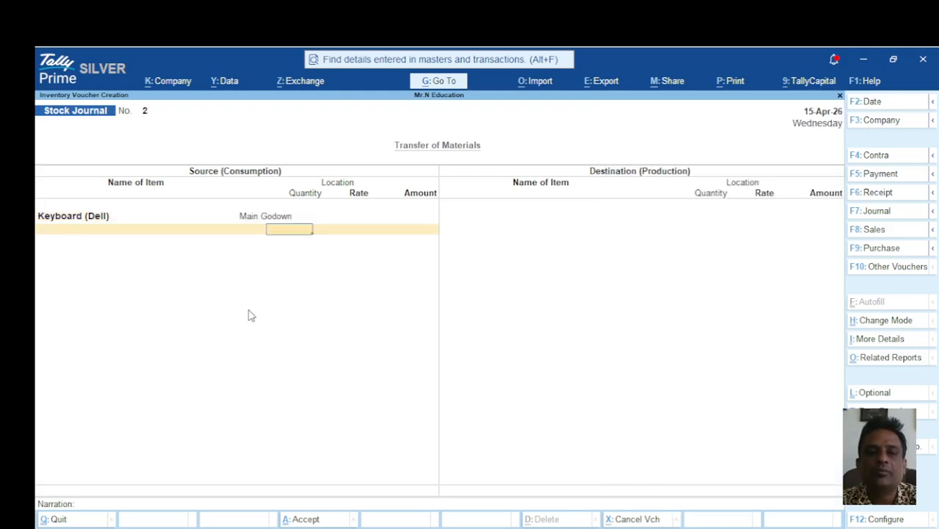
key("BackSpace")
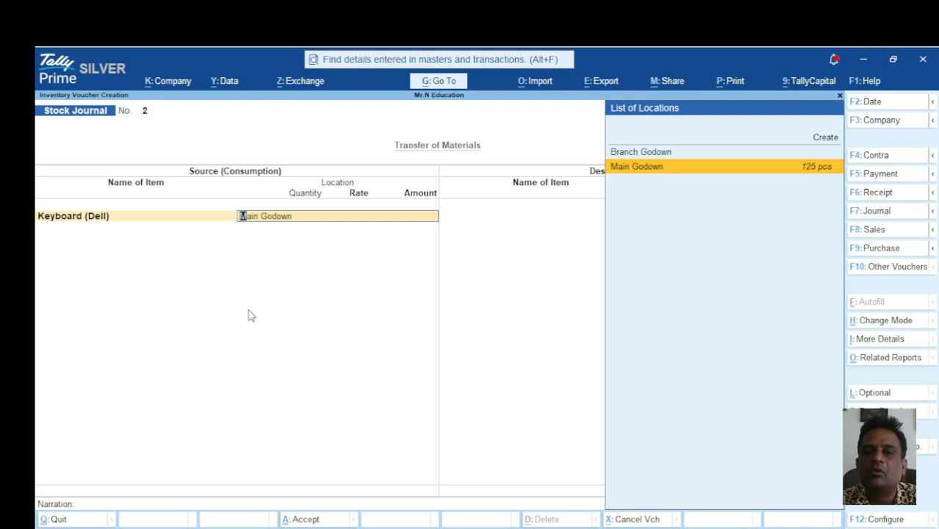
key("Return")
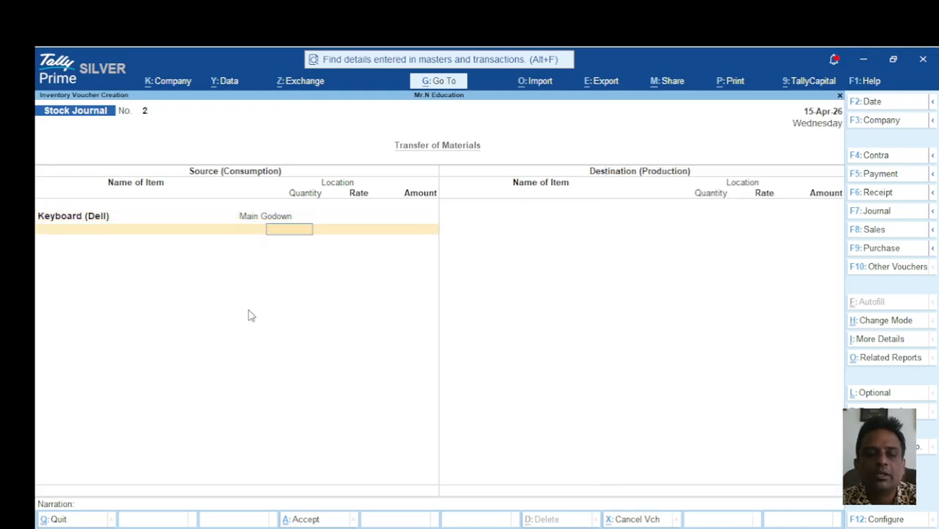
type("25")
key("Return")
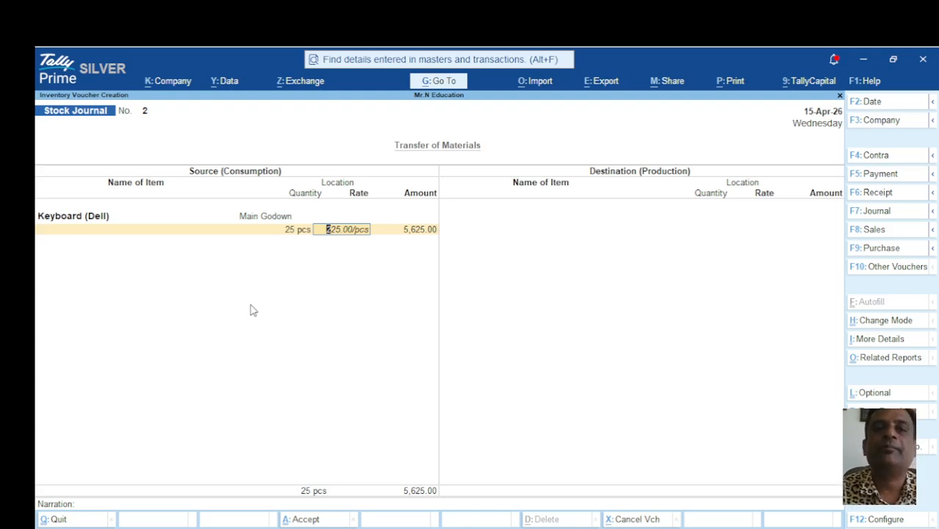
key("Return")
key("Return")
Step: Add Monitor 19.5"(LG) as a source item from Main Godown with 25 pcs at the default rate, and end the source list
type("Mo")
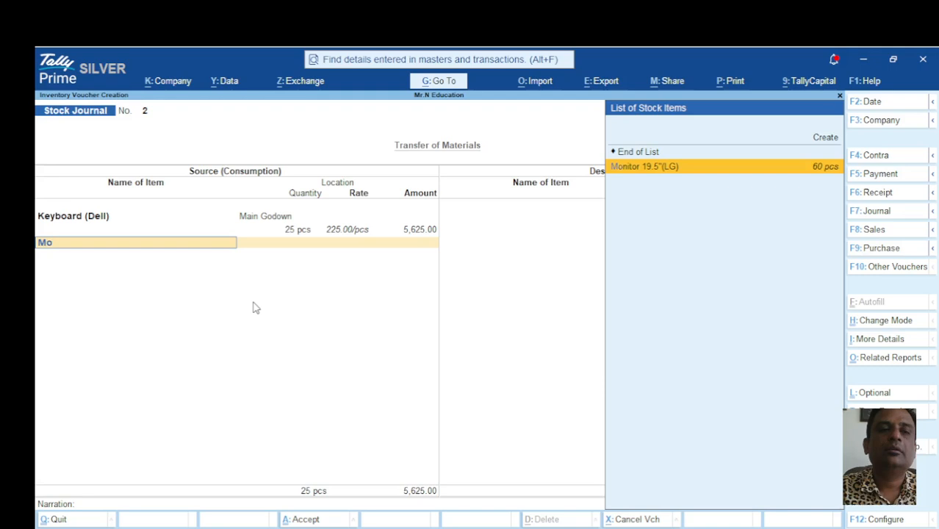
key("Return")
key("Return")
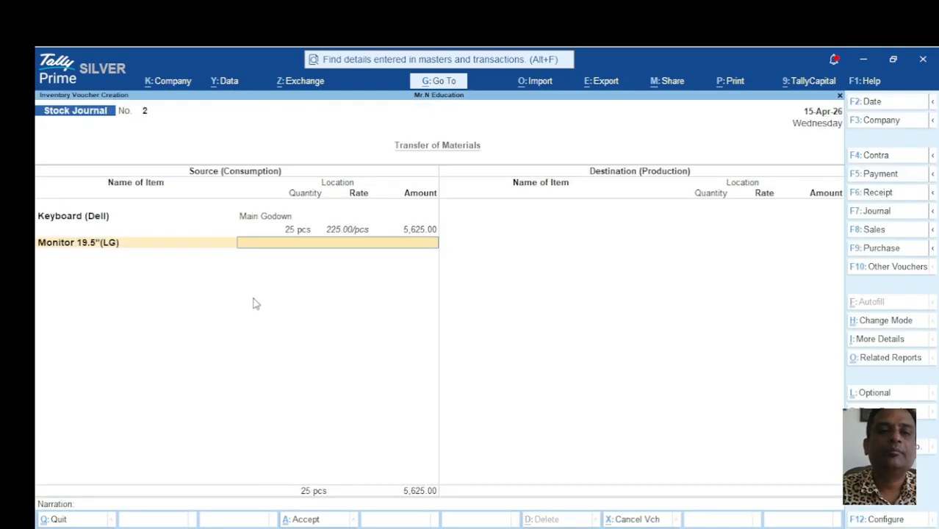
type("M")
key("Return")
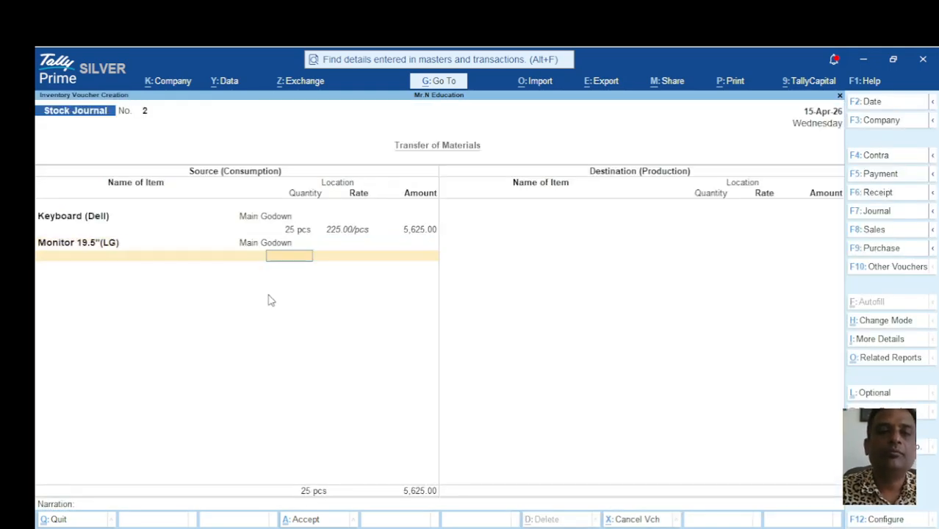
type("25")
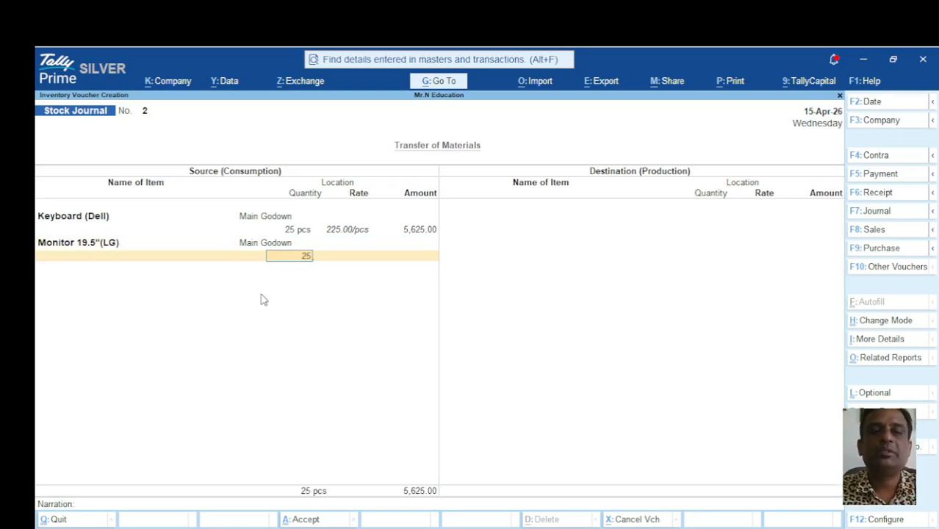
key("Return")
key("Return")
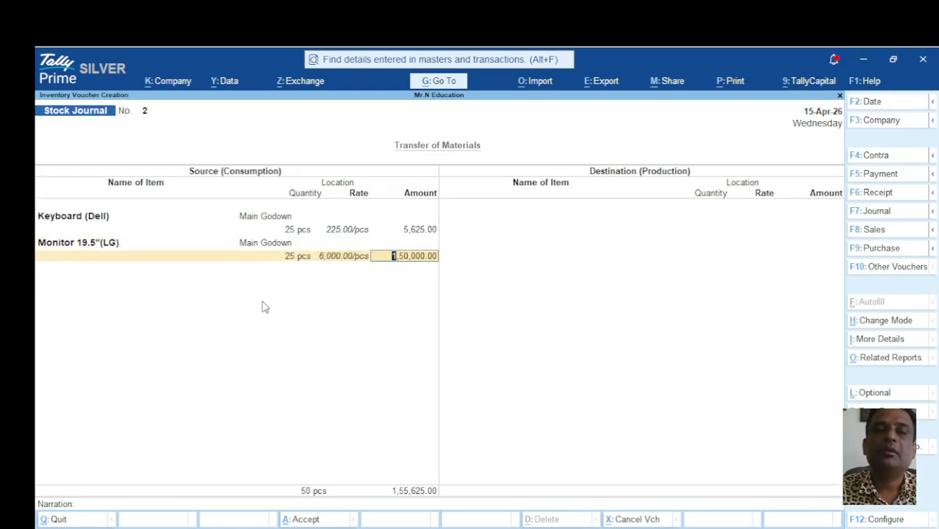
key("Return")
key("Return")
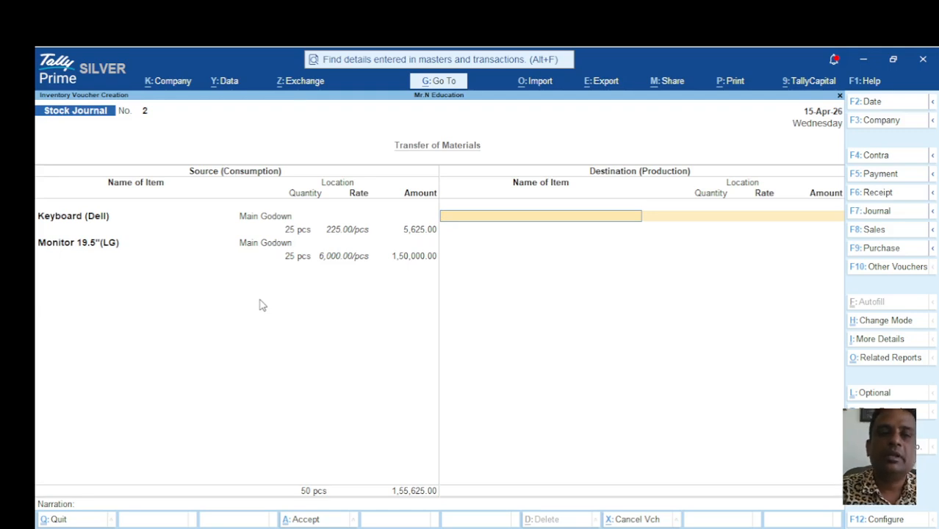
Step: Add Keyboard (Dell) as a destination item in Branch Godown, with 25 pcs at the default rate and no description
type("K")
key("Return")
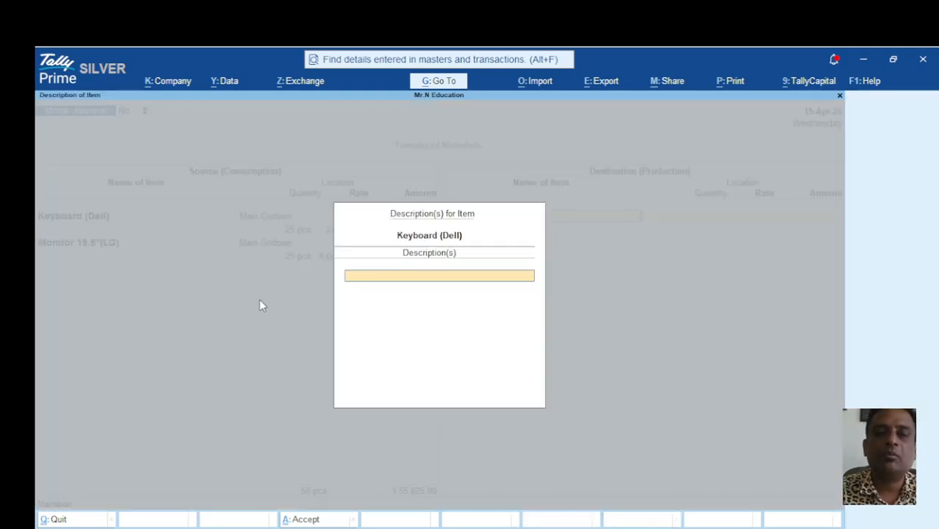
key("Return")
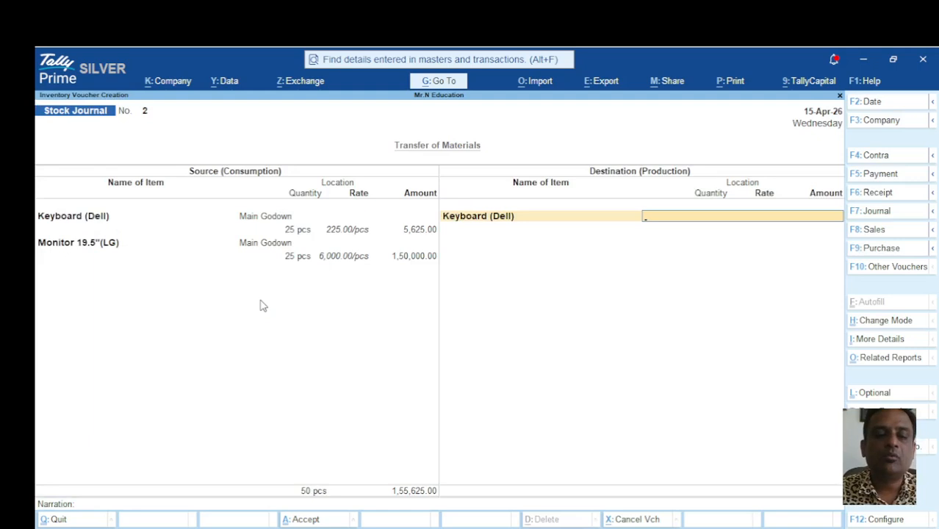
type("2")
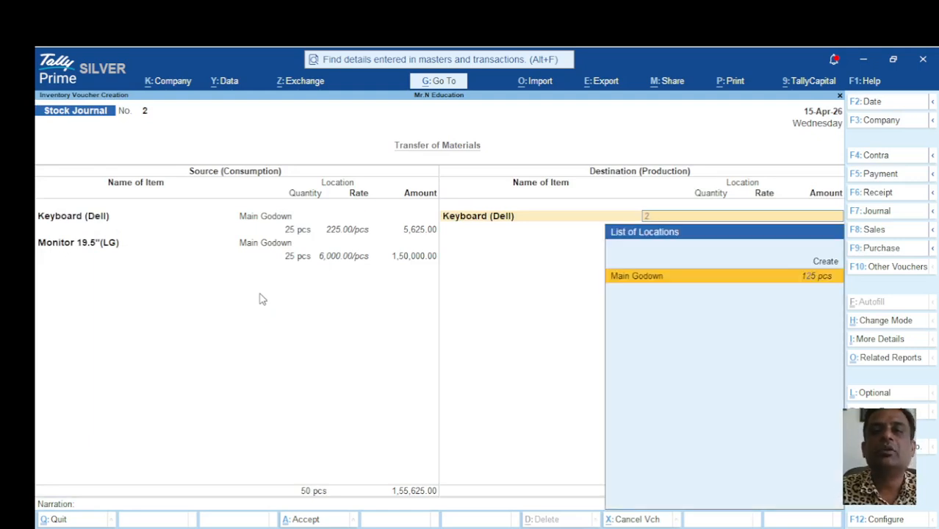
key("BackSpace")
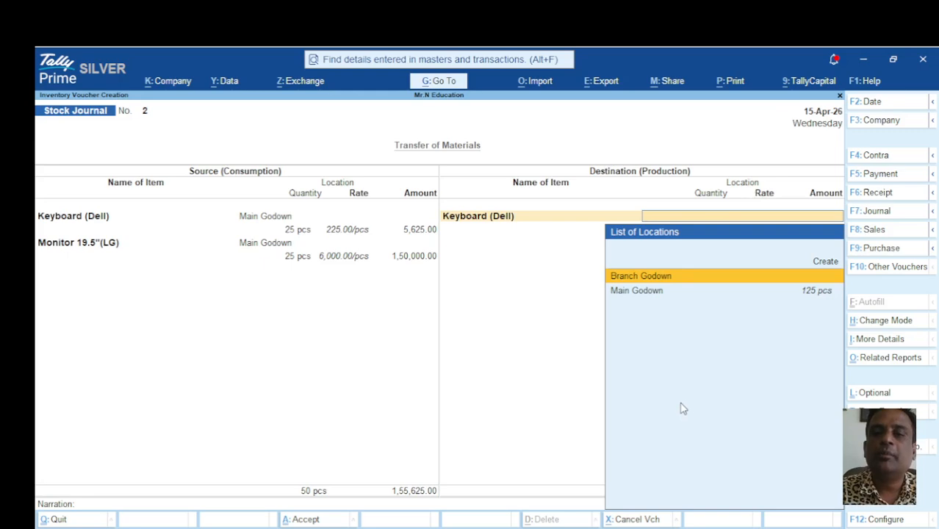
key("Return")
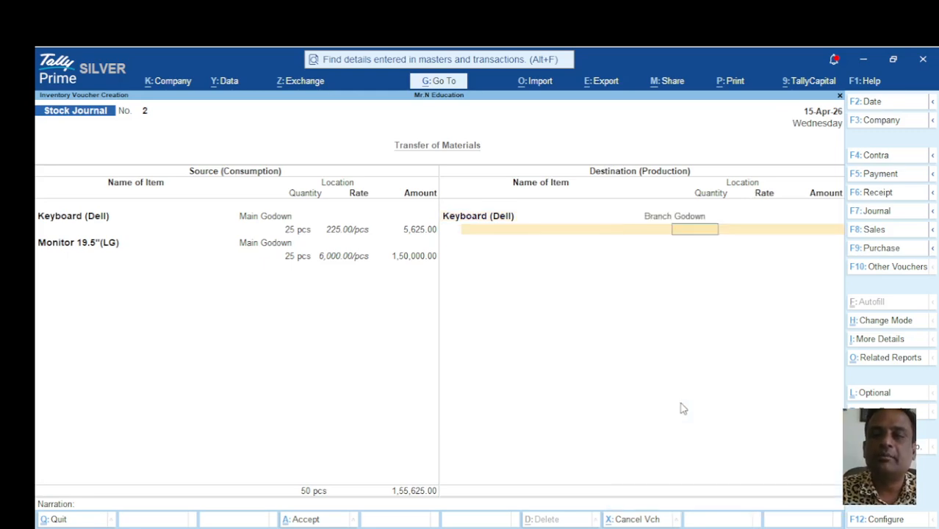
type("25")
key("Return")
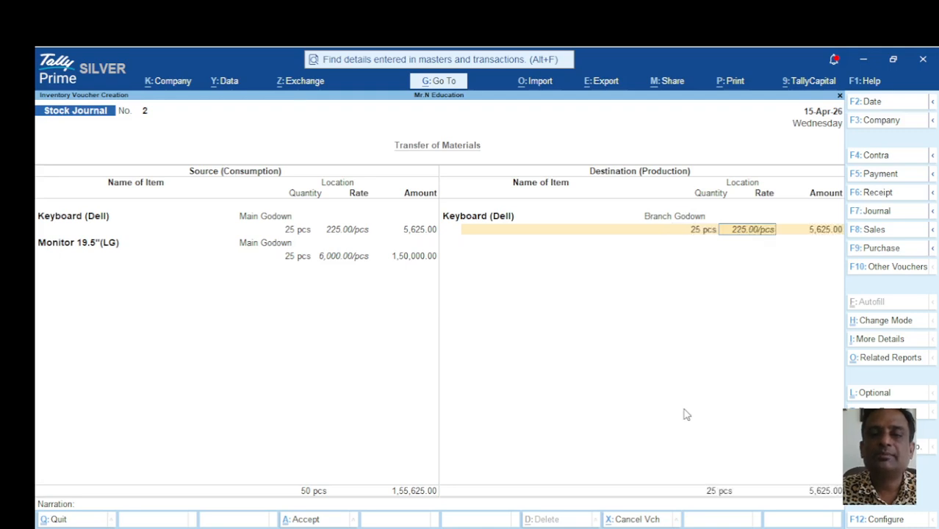
key("Return")
key("Return")
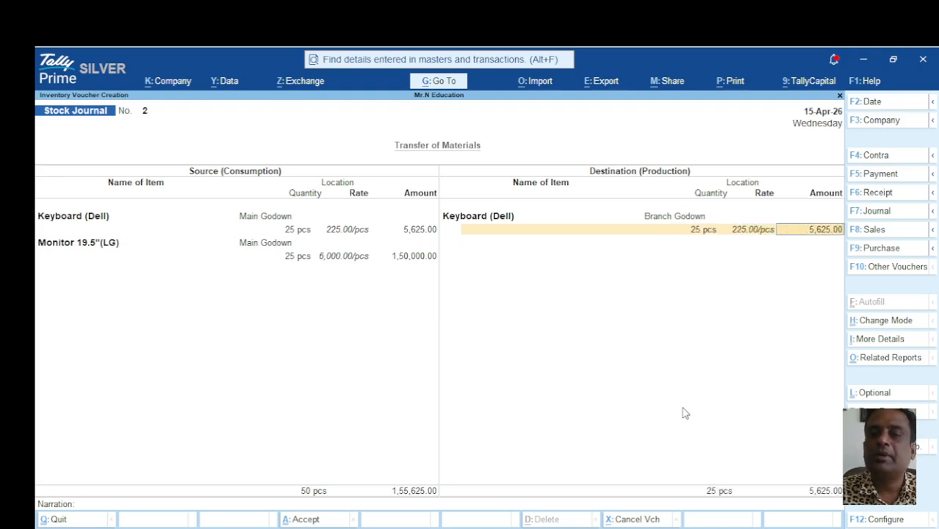
Step: Add Monitor 19.5"(LG) as a destination item in Branch Godown, with 25 pcs at the default rate and no description
type("Mo")
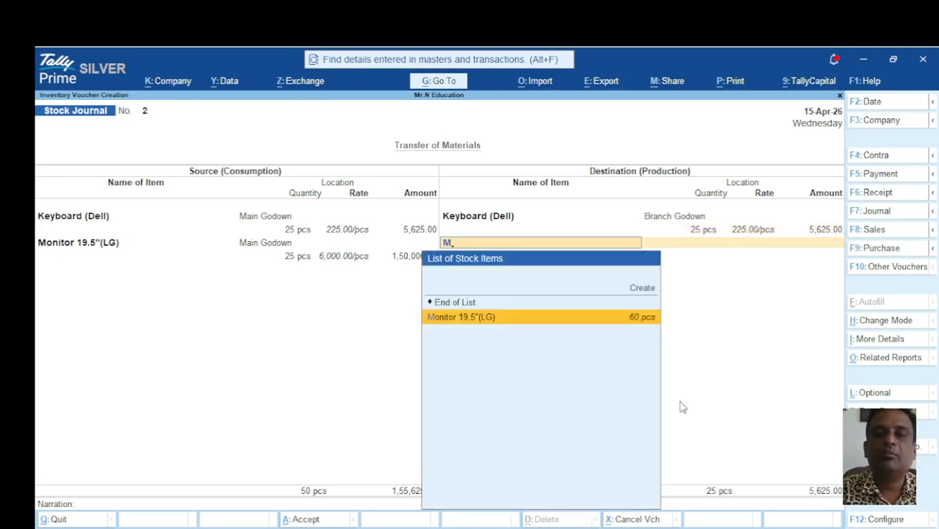
key("Return")
key("Return")
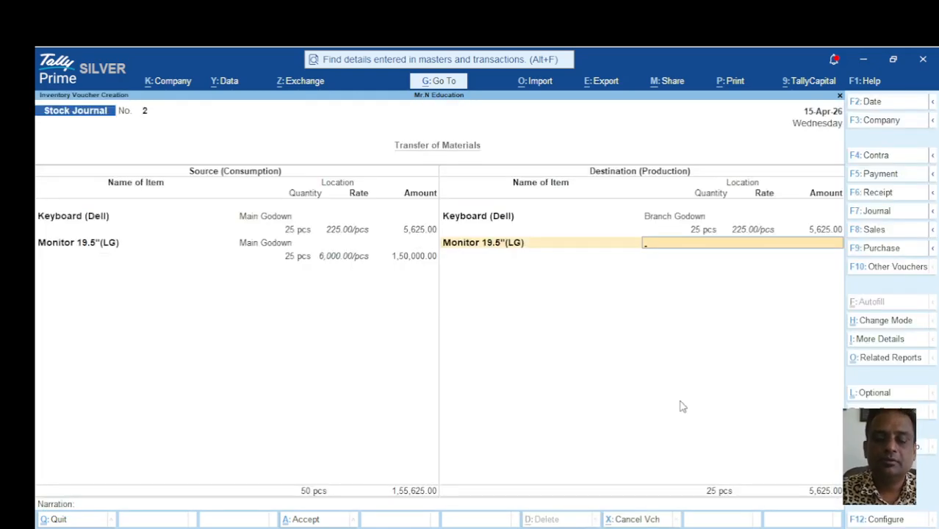
key("Return")
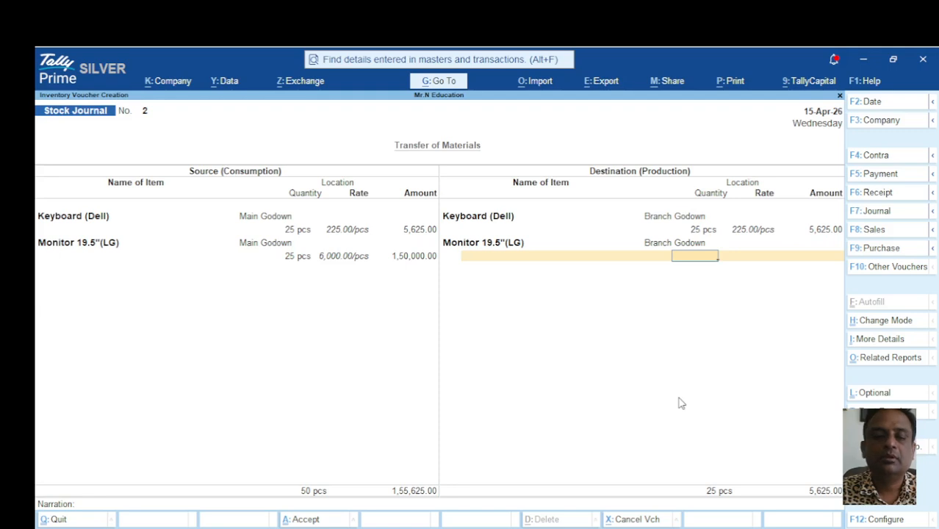
type("25")
key("Return")
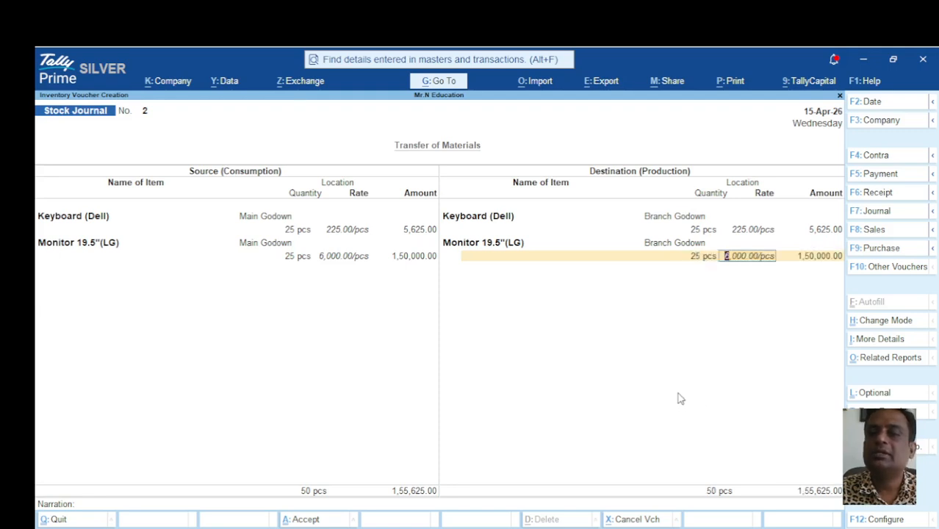
key("Return")
key("Return")
Step: End the destination list, leave the narration blank, and accept the Stock Journal voucher
key("Return")
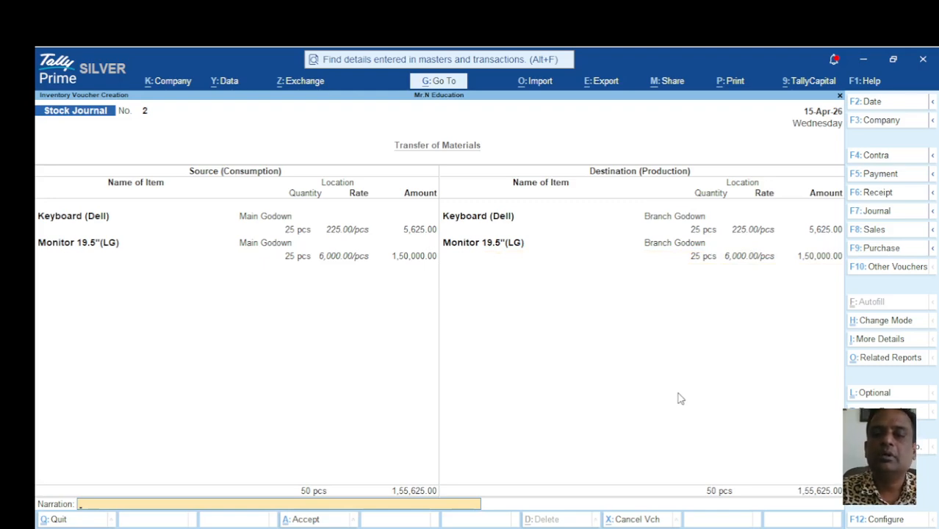
key("Return")
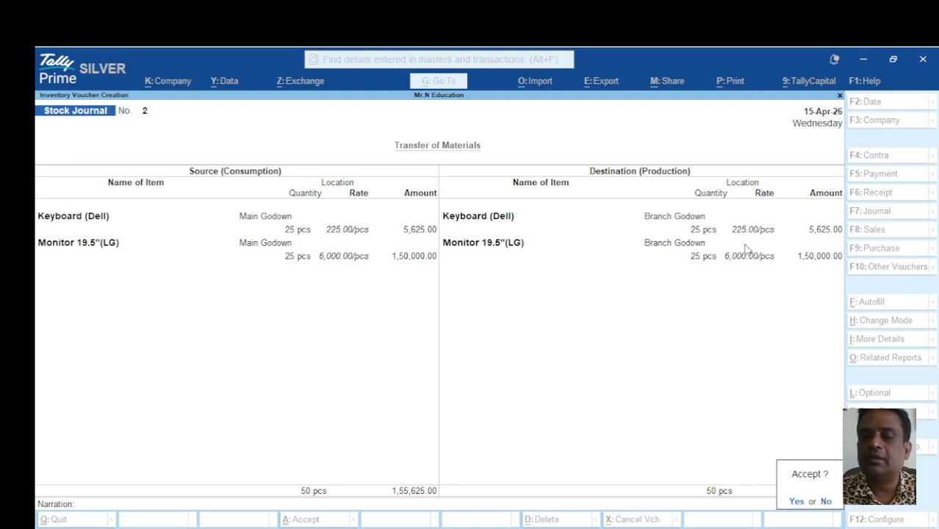
key("Return")
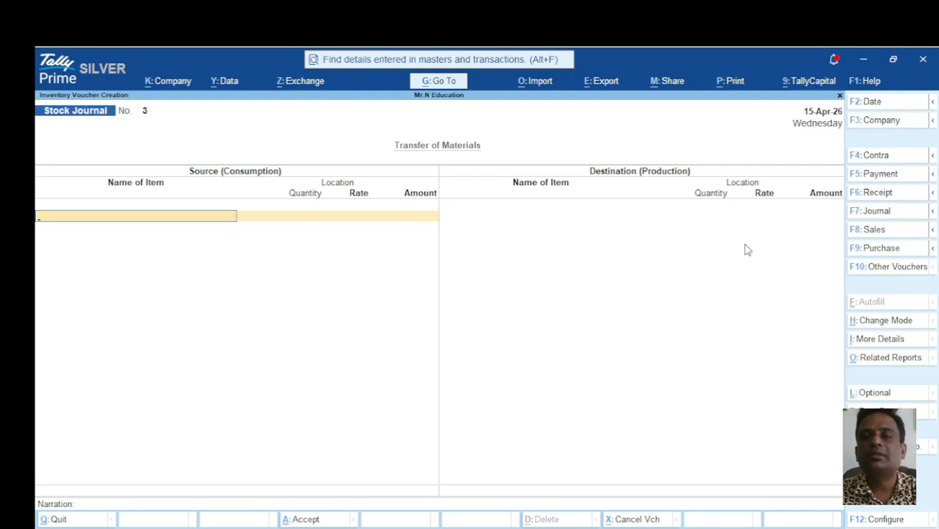
Step: Leave voucher creation for the Gateway of Tally and open Display More Reports
key("Escape")
key("Return")
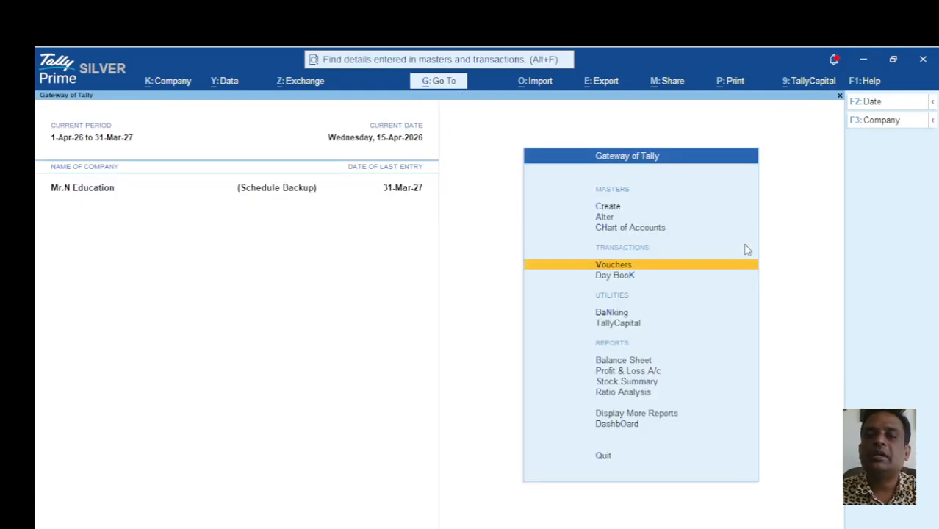
key("Down")
key("Down")
key("Down")
key("Down")
key("Down")
key("Down")
key("Down")
key("Down")
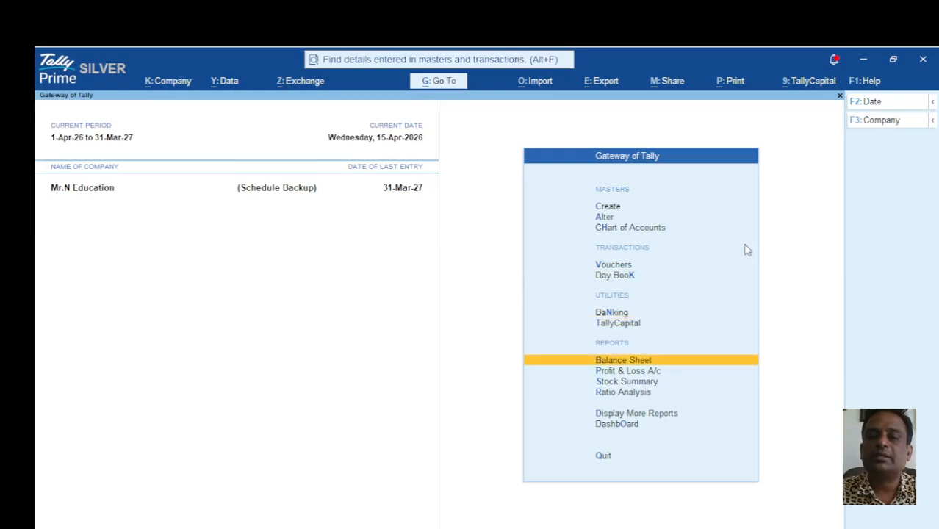
key("Return")
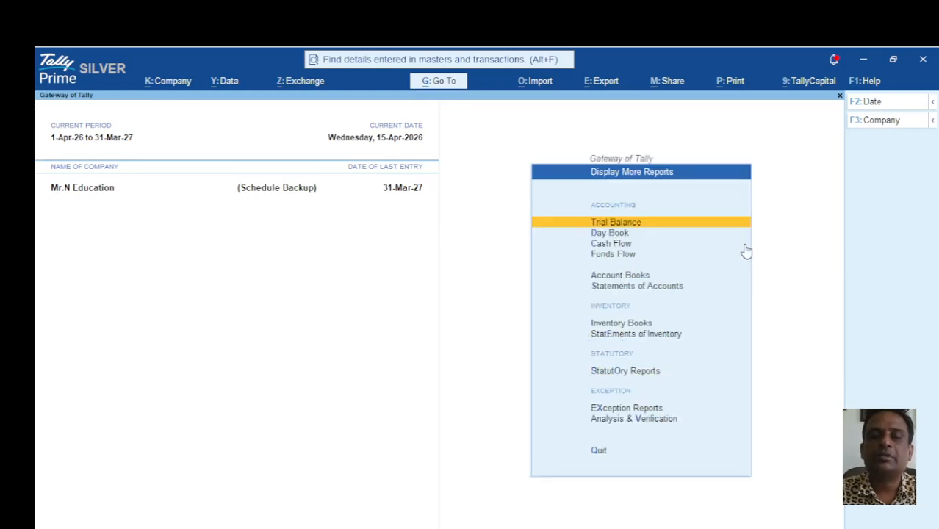
Step: Open the Locations summary from Inventory Books for Branch Godown
key("Down")
key("Down")
key("Down")
key("Down")
key("Down")
key("Down")
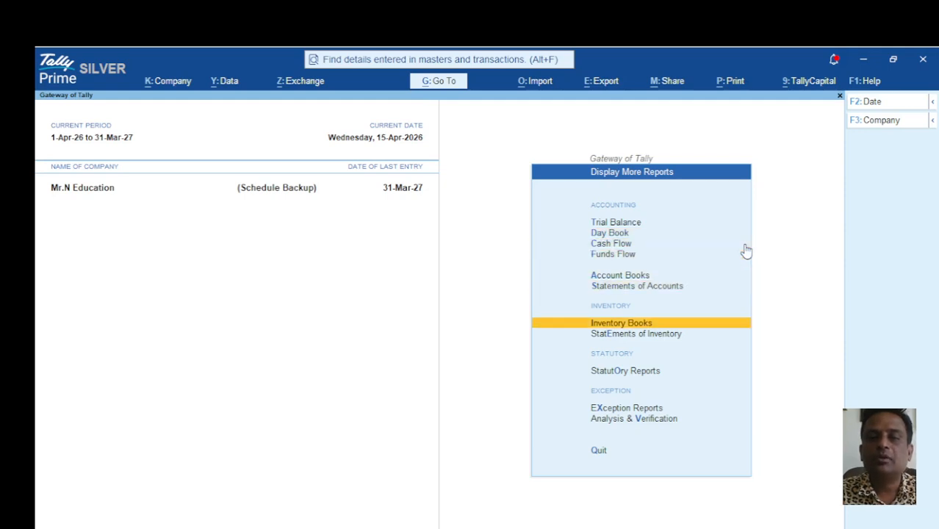
key("Return")
key("Down")
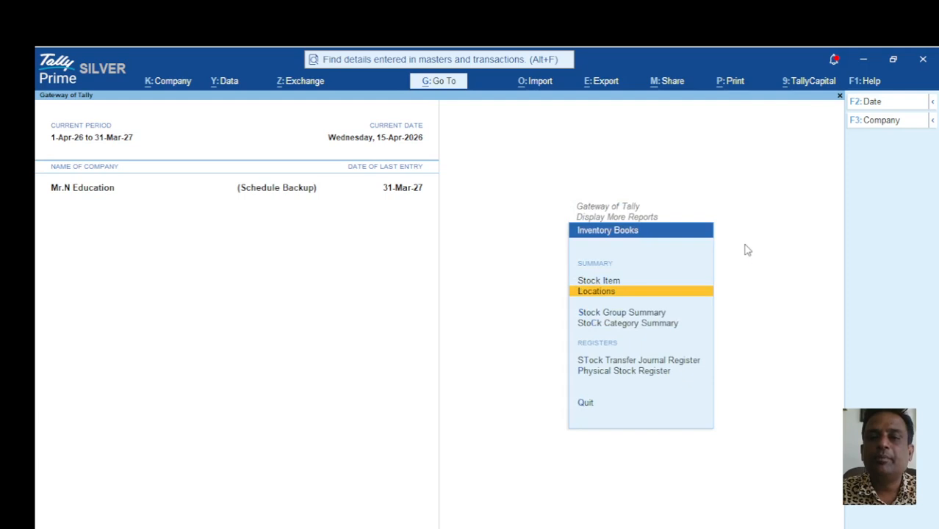
key("Return")
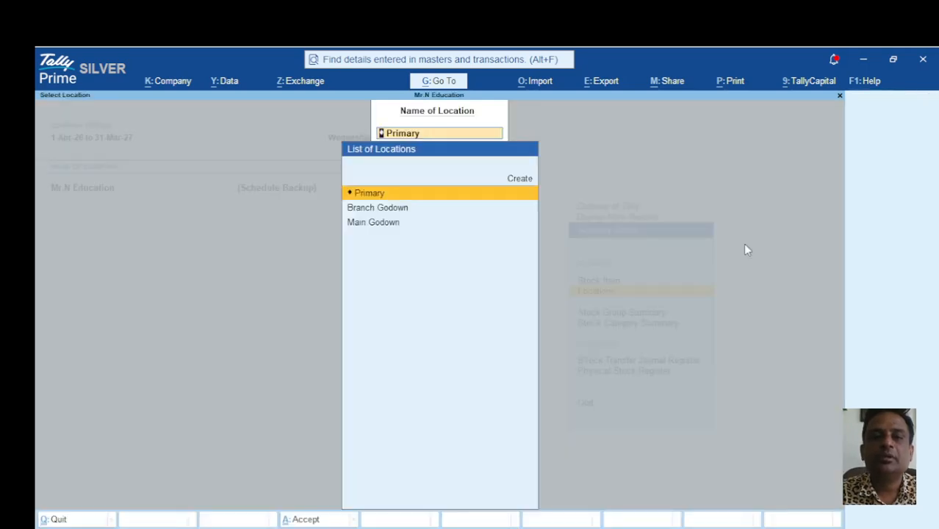
key("Down")
key("Return")
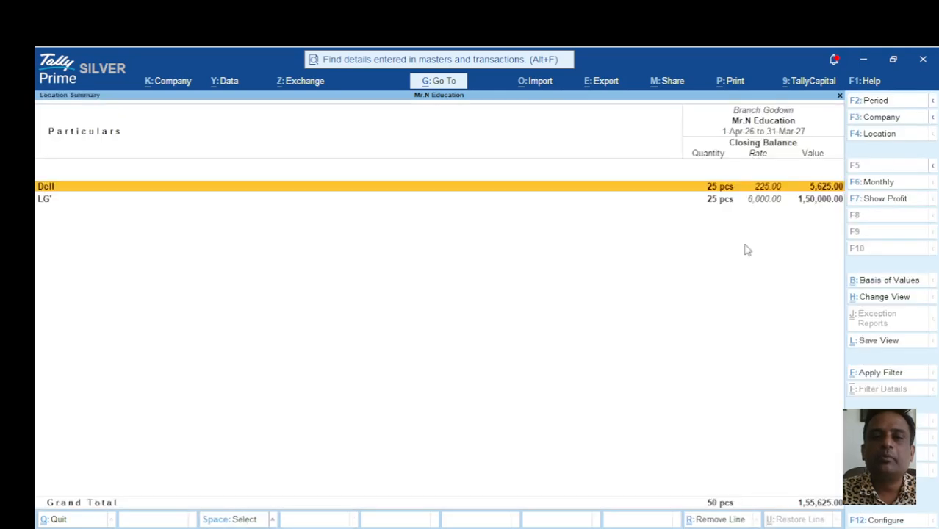
Step: Examine the items under the LG and Dell stock groups in the Branch Godown summary
key("Down")
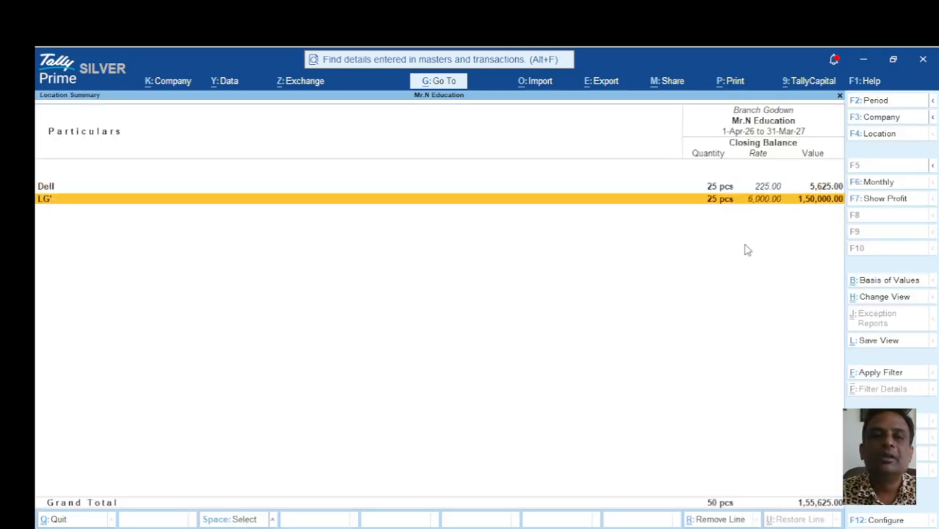
key("Up")
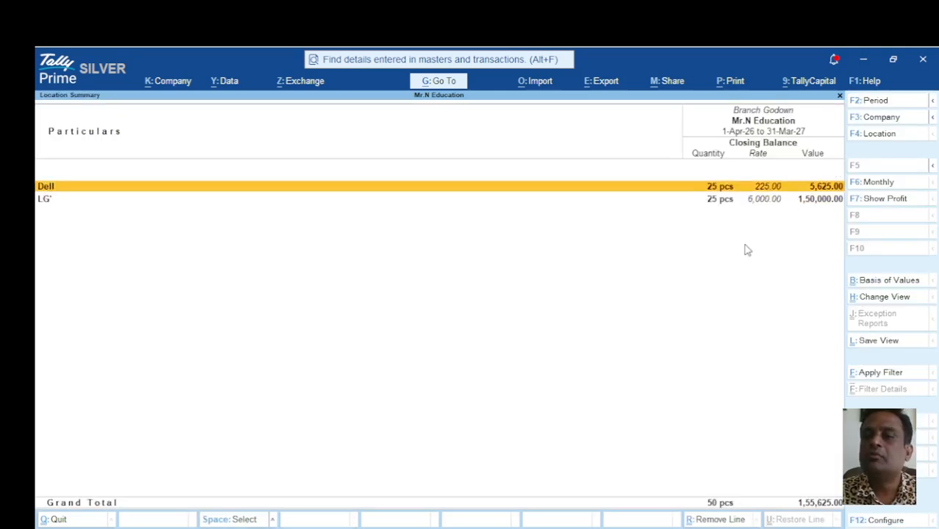
key("Down")
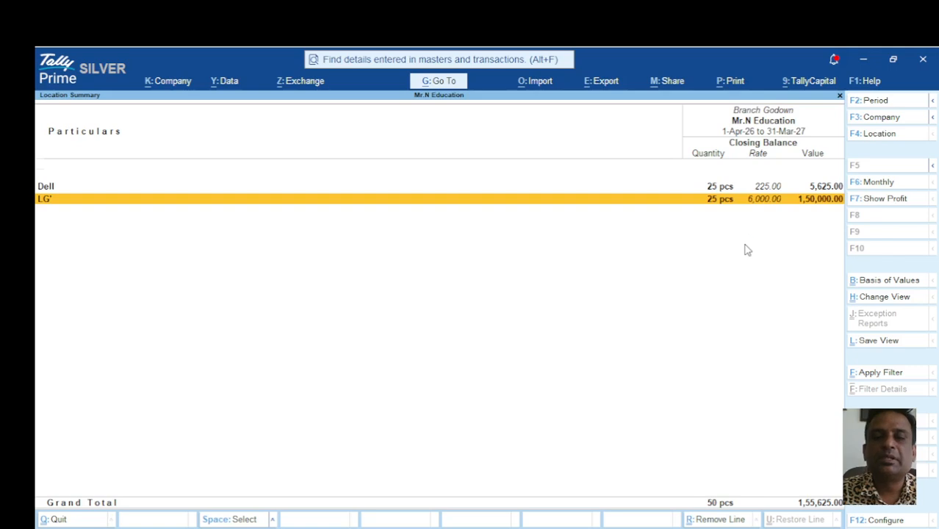
key("Return")
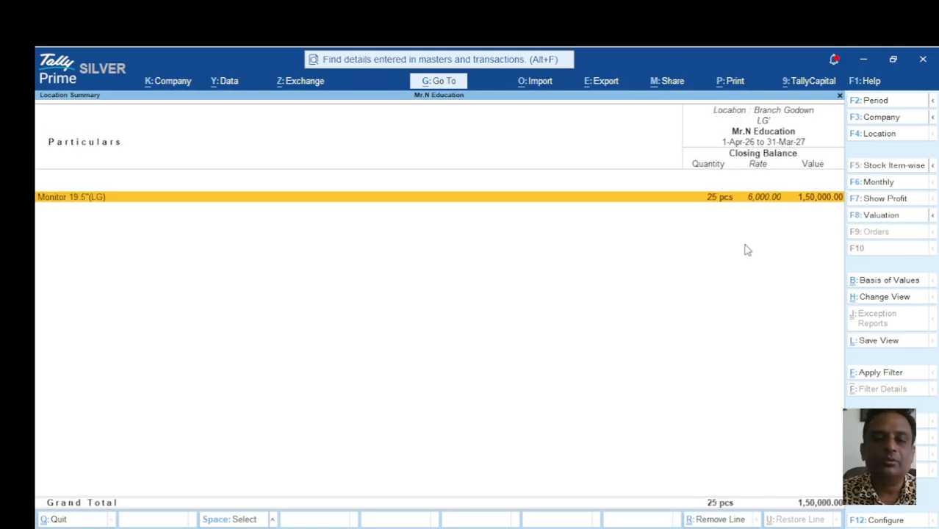
key("Escape")
key("Up")
key("Return")
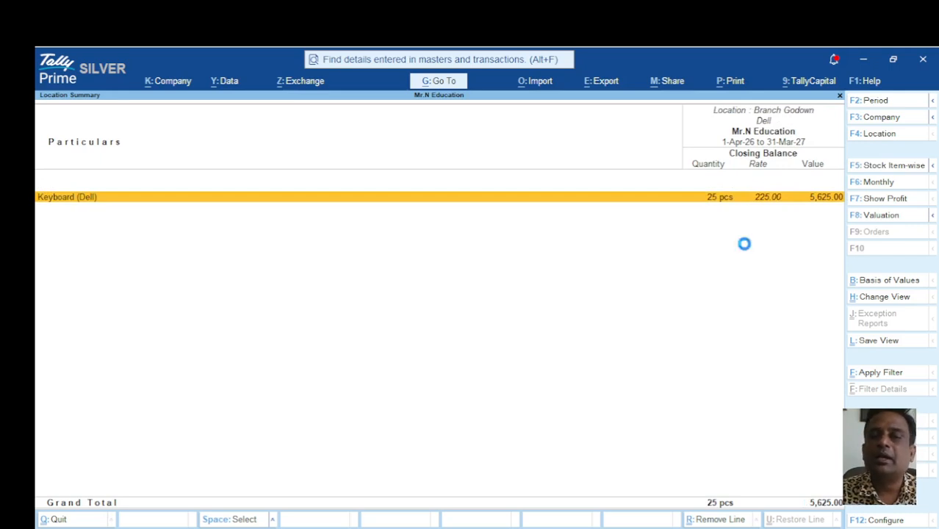
key("Escape")
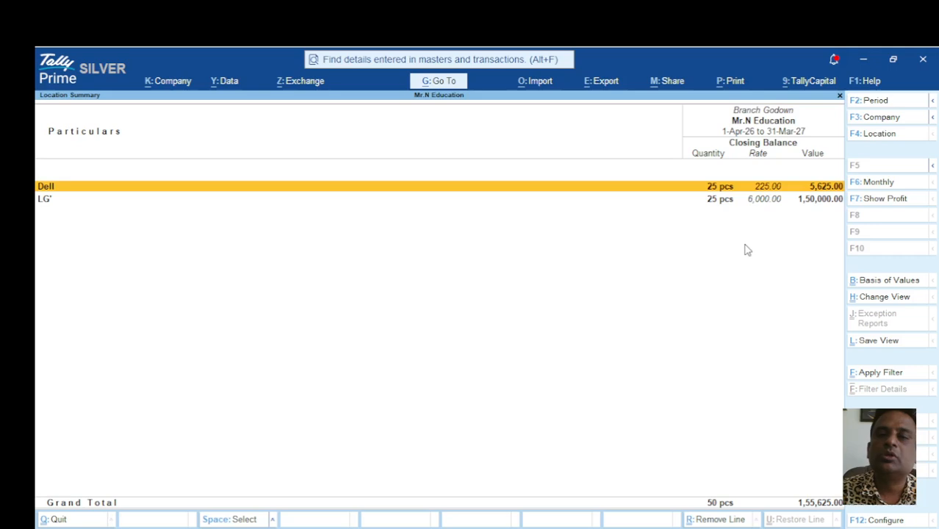
Step: Switch the Location Summary to Main Godown
key("F4")
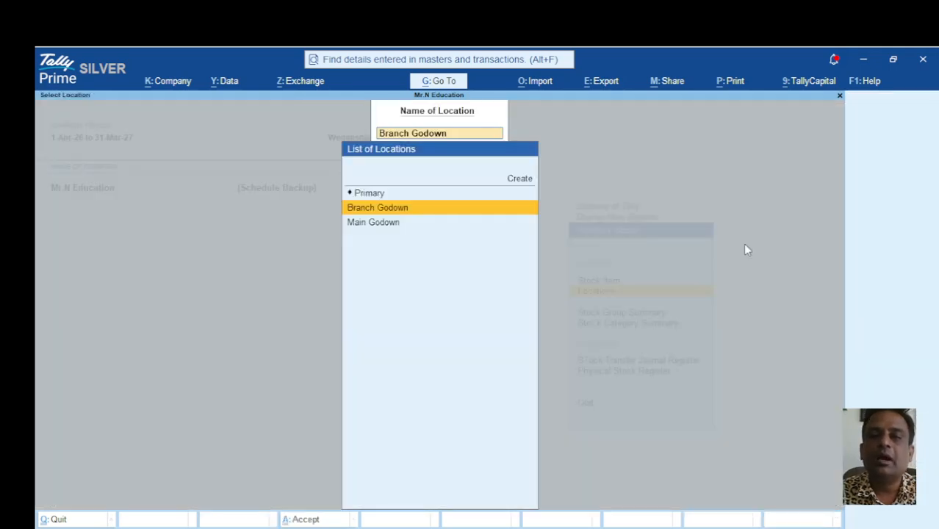
key("Down")
key("Return")
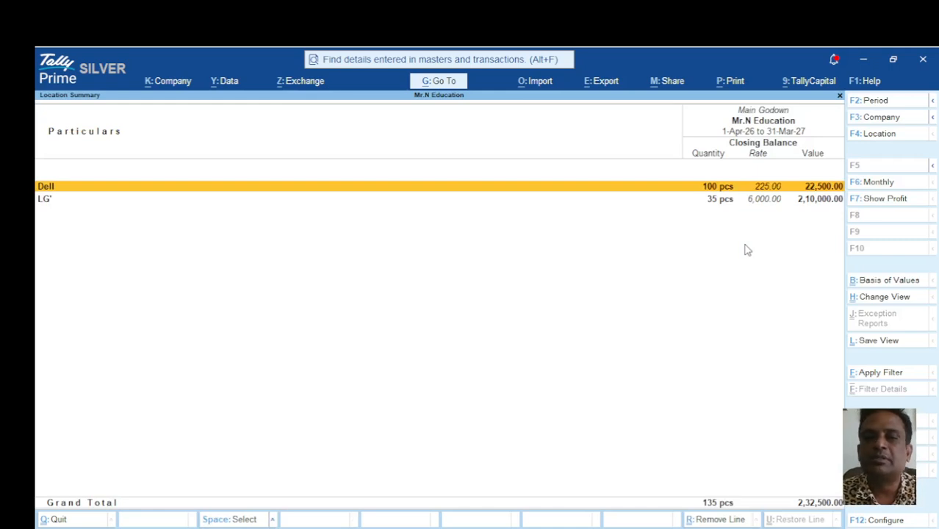
Step: Switch the Location Summary from Main Godown back to Branch Godown to check its closing stock
key("Escape")
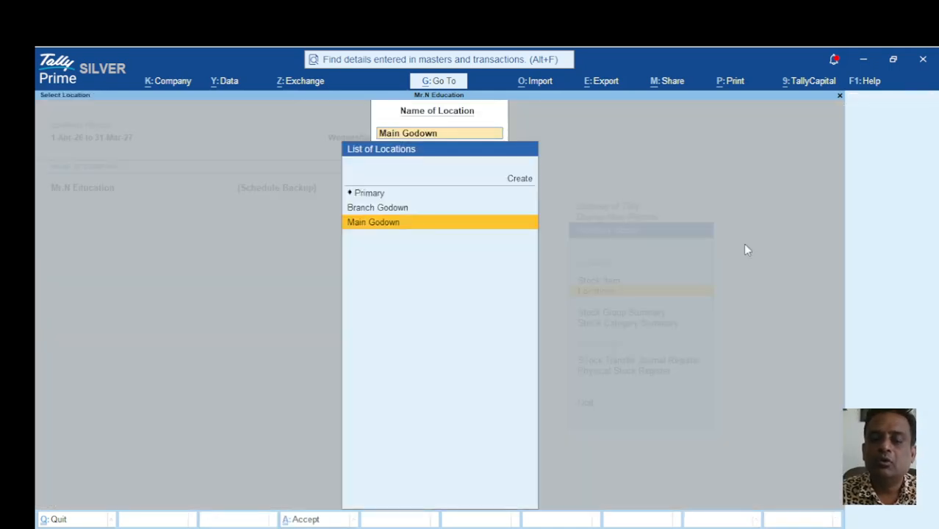
key("Up")
key("Return")
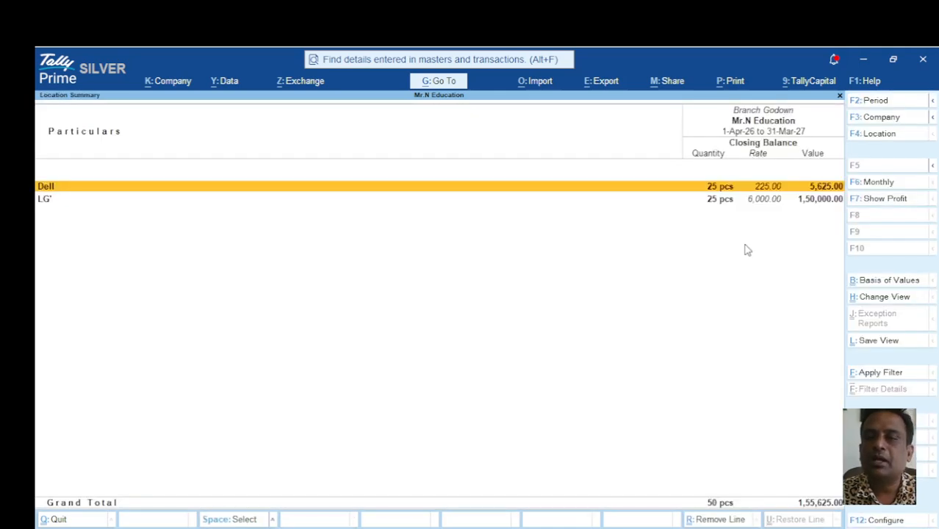
Step: Leave the Branch Godown summary and open the Stock Transfer Journal Register from Inventory Books
key("Escape")
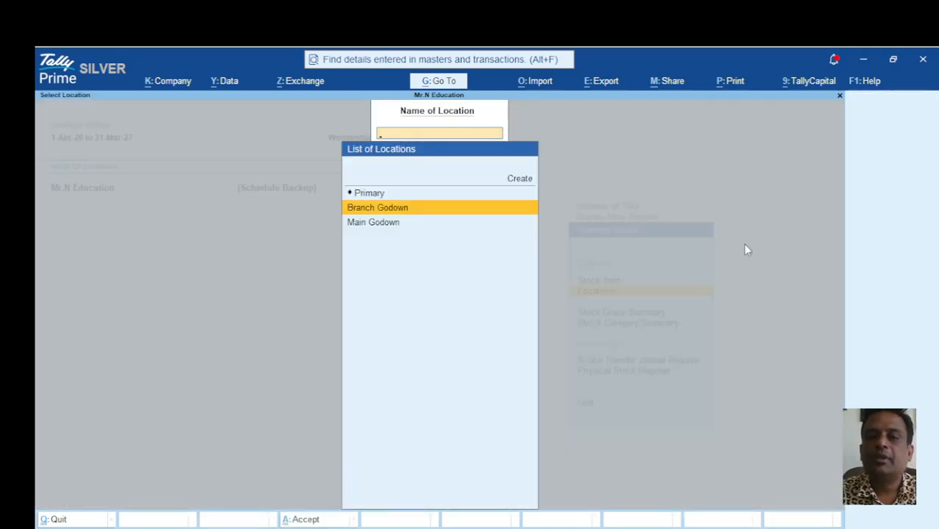
key("Escape")
key("Down")
key("Down")
key("Down")
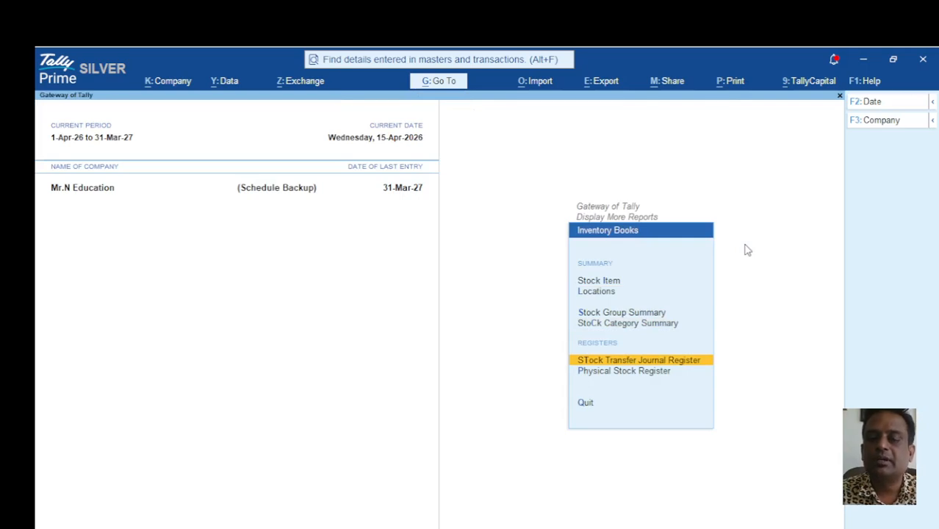
key("Return")
Step: Drill into April in the Stock Journal Register and open the Keyboard (Dell) voucher dated 15-Apr-26
key("Up")
key("Up")
key("Up")
key("Up")
key("Up")
key("Up")
key("Up")
key("Up")
key("Up")
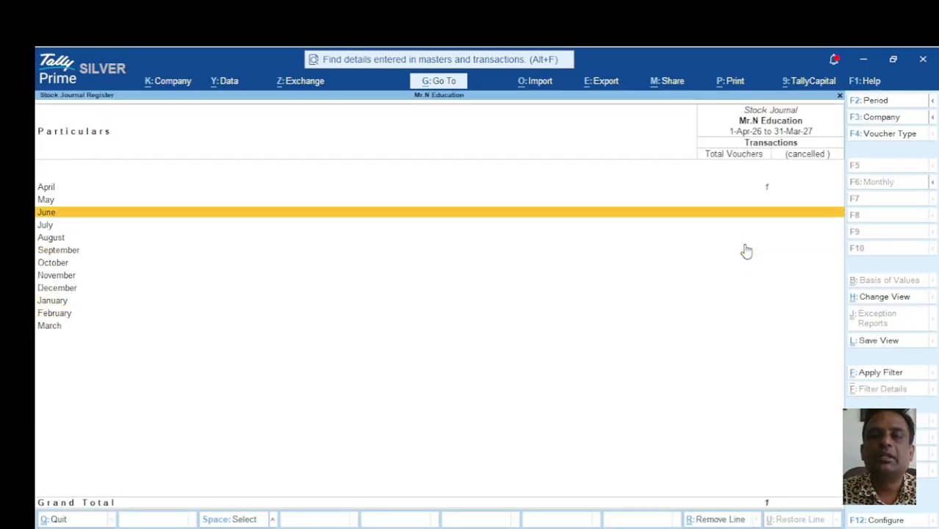
key("Up")
key("Up")
key("Return")
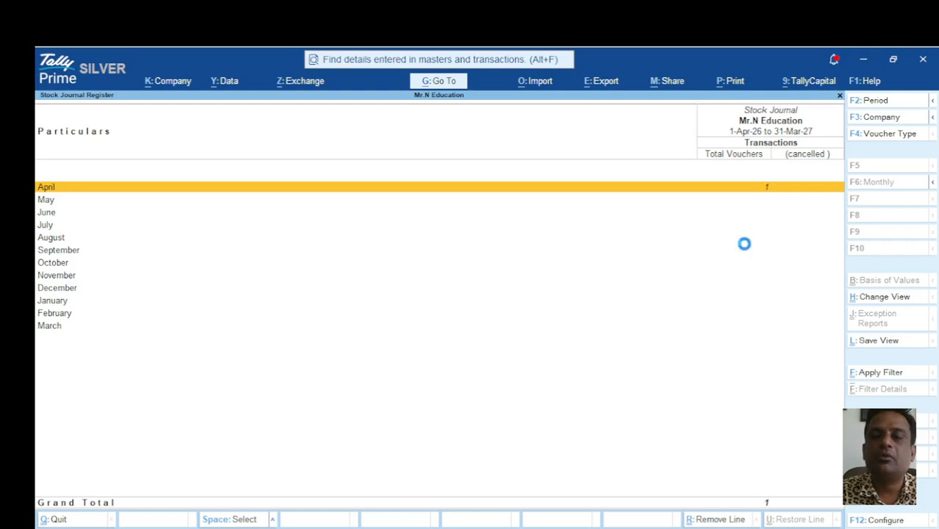
key("Return")
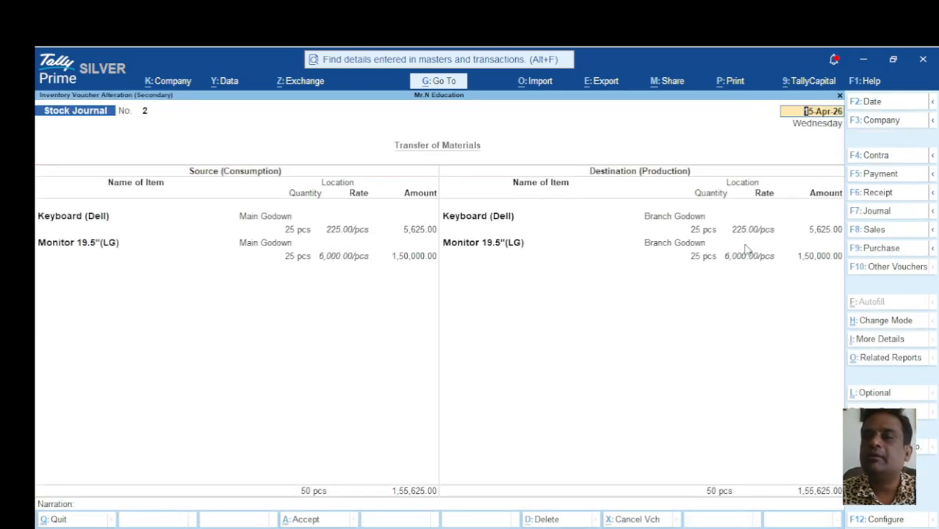
Step: Close the stock journal voucher and its registers, going back to Display More Reports
key("Escape")
key("Escape")
key("Escape")
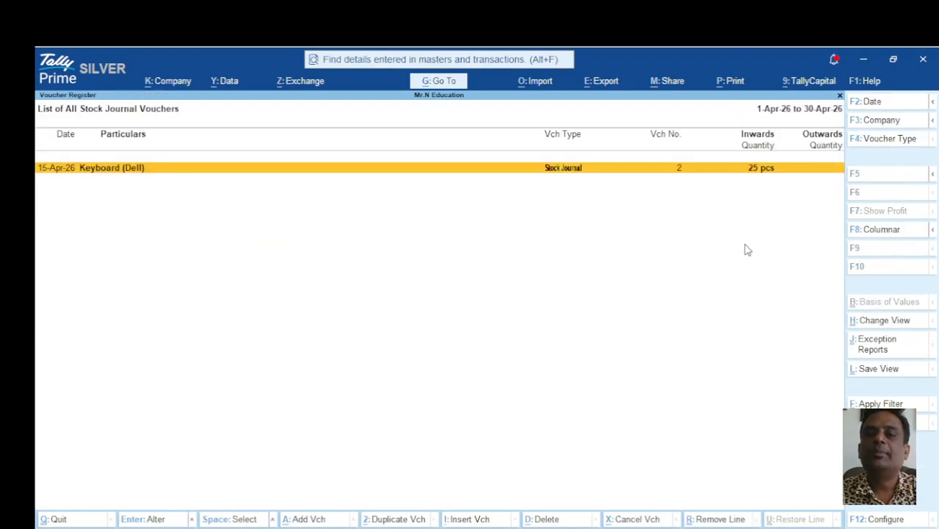
key("Escape")
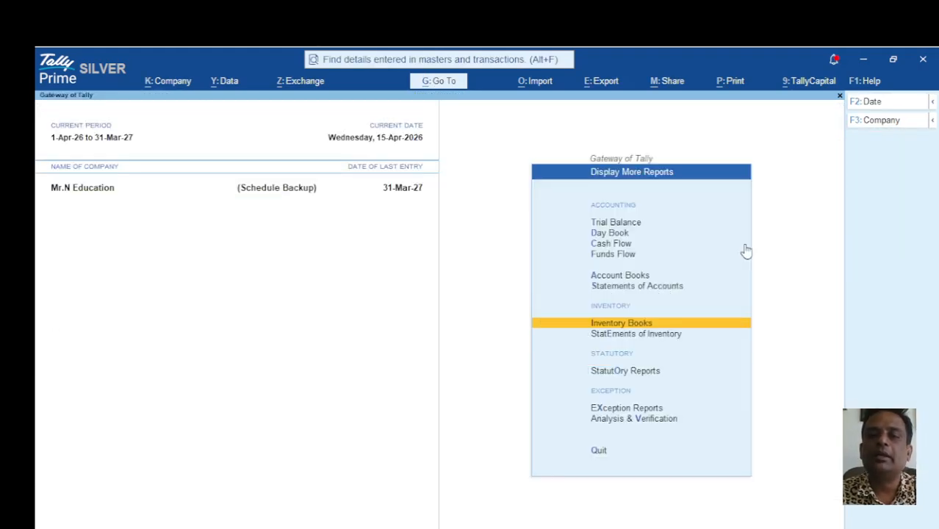
Step: Open the Day Book and display Stock Journal voucher No. 2 from its entries
key("Up")
key("Up")
key("Up")
key("Up")
key("Up")
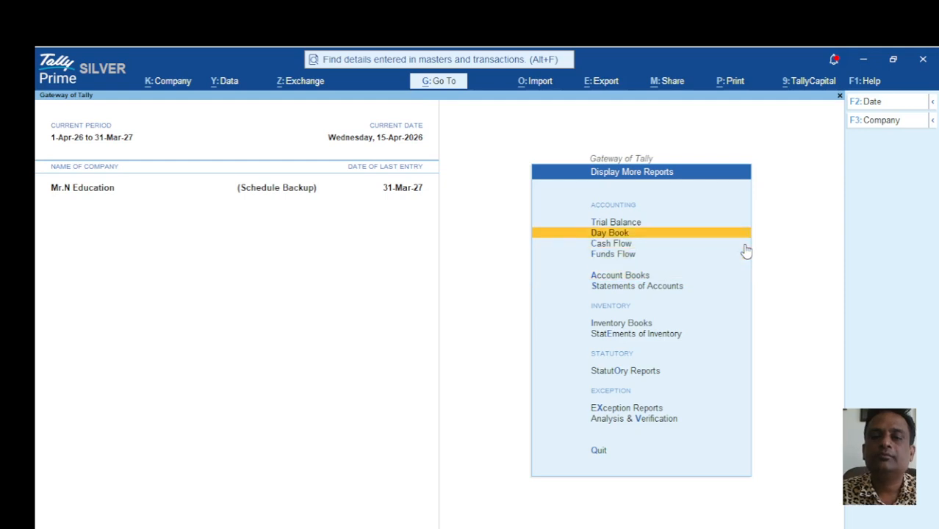
key("Return")
key("Down")
key("Down")
key("Down")
key("Return")
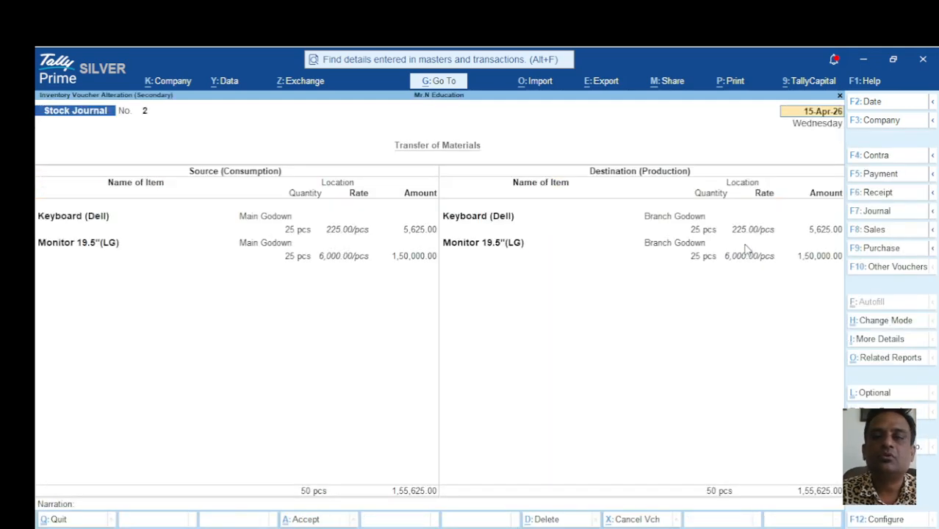
Step: Exit the voucher and the Day Book without altering anything, and switch away from TallyPrime
key("Escape")
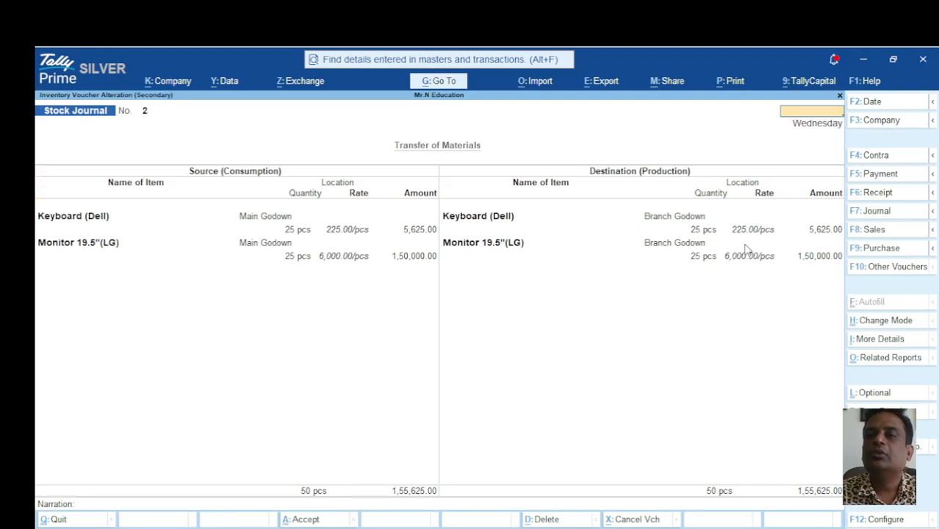
key("Escape")
key("Return")
key("Escape")
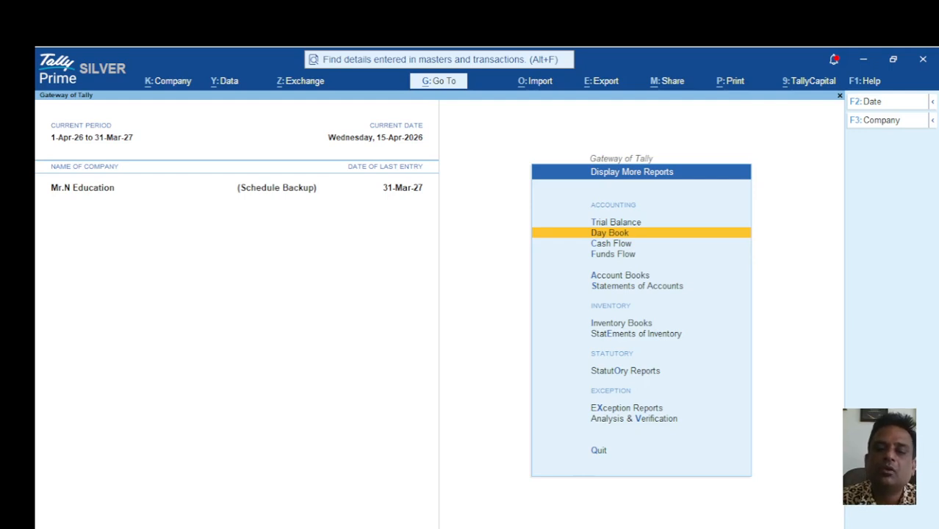
key("alt+Tab")
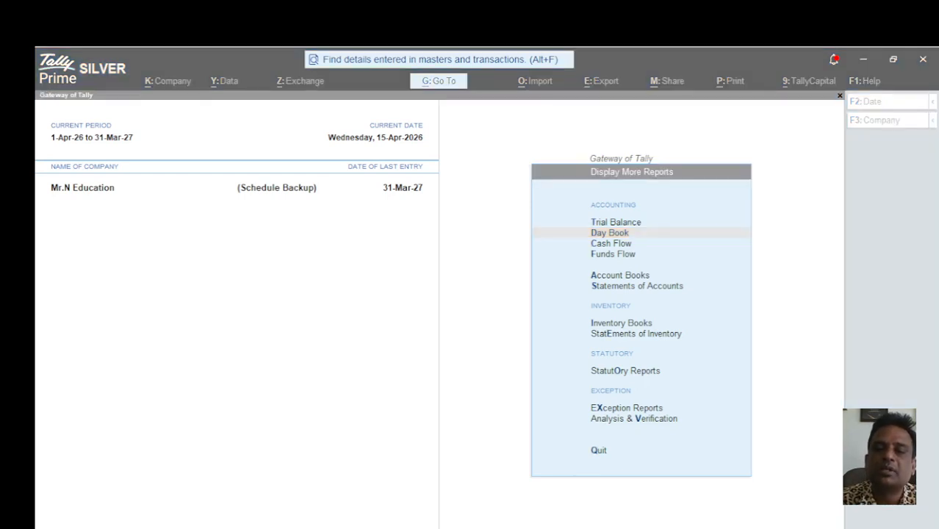